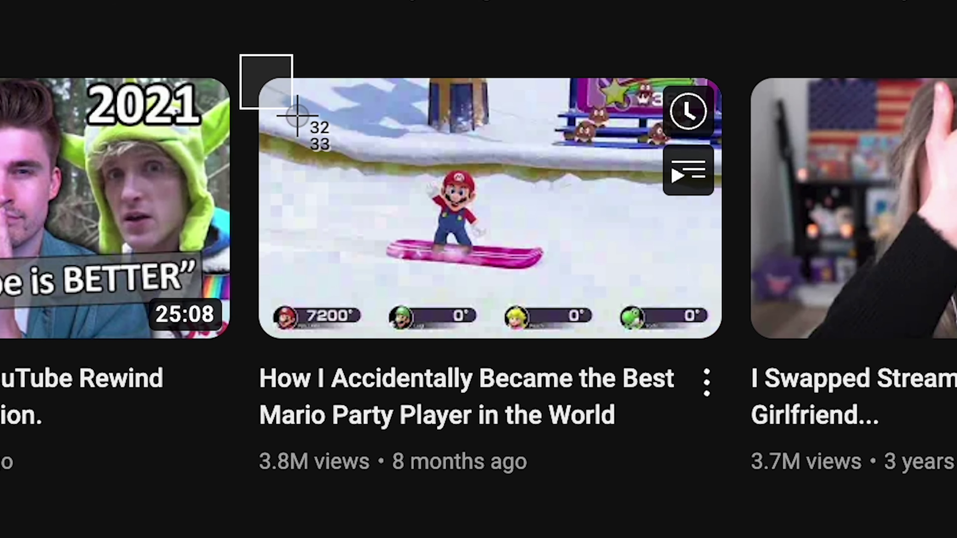
Screenshot the Mario Party video card, then the Learn to Code video card.
drag(297, 116, 725, 516)
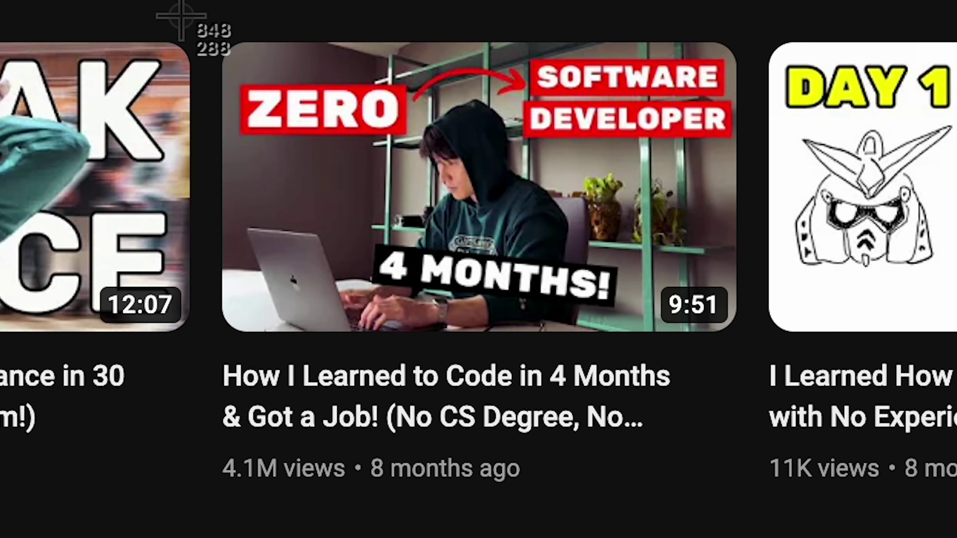
drag(195, 6, 753, 506)
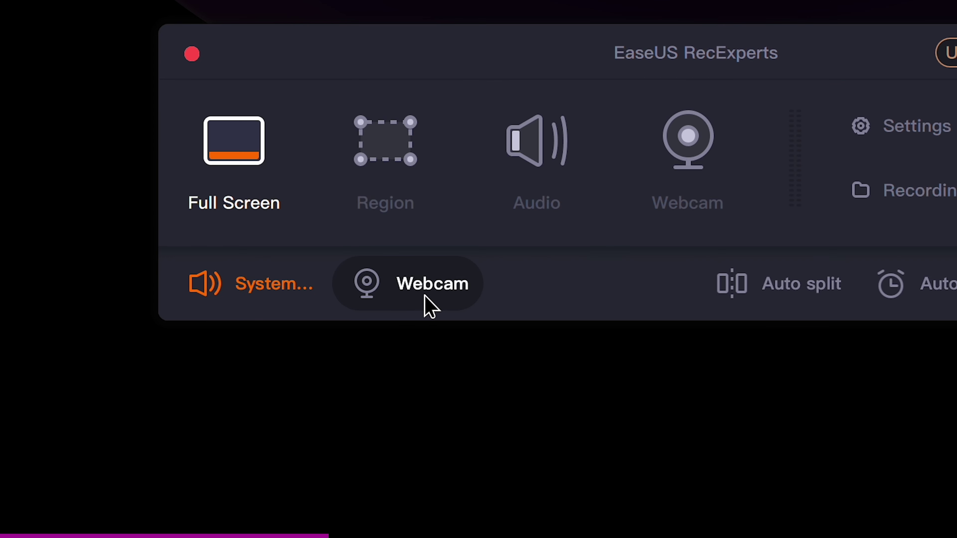
Mark the screen region to record, trim the recording's start, and view the Presentation use case.
drag(189, 71, 773, 451)
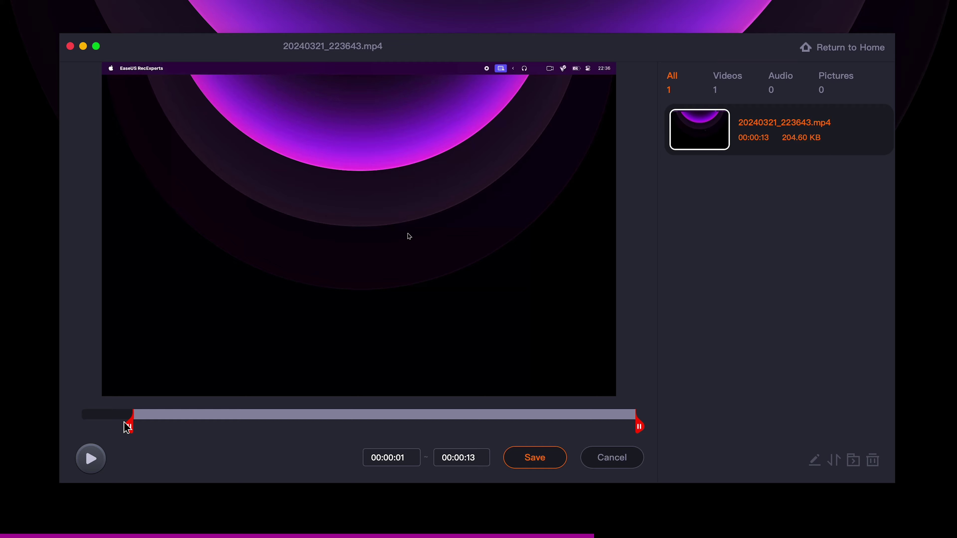
drag(128, 423, 205, 421)
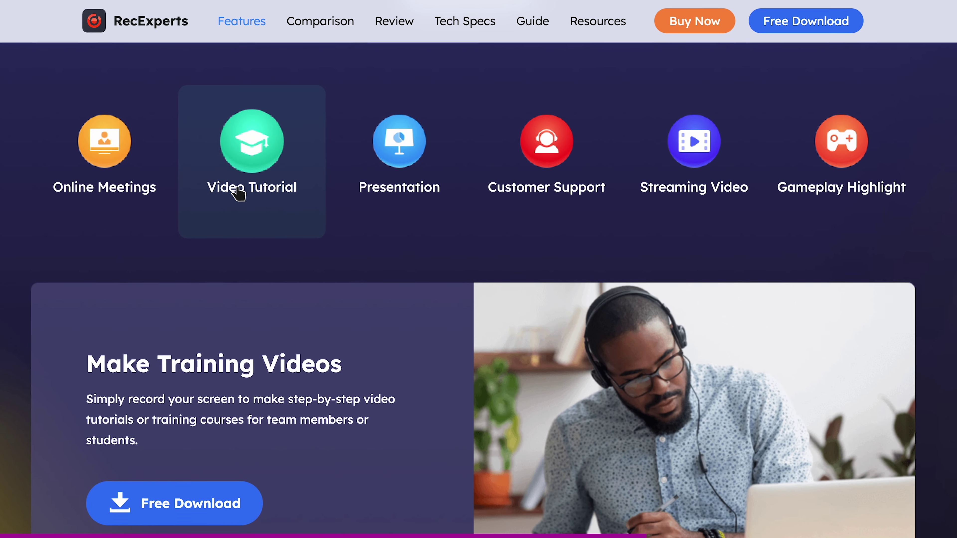
click(395, 165)
View the Customer Support use case, preview the saved recording, and activate the Pro licence.
click(549, 162)
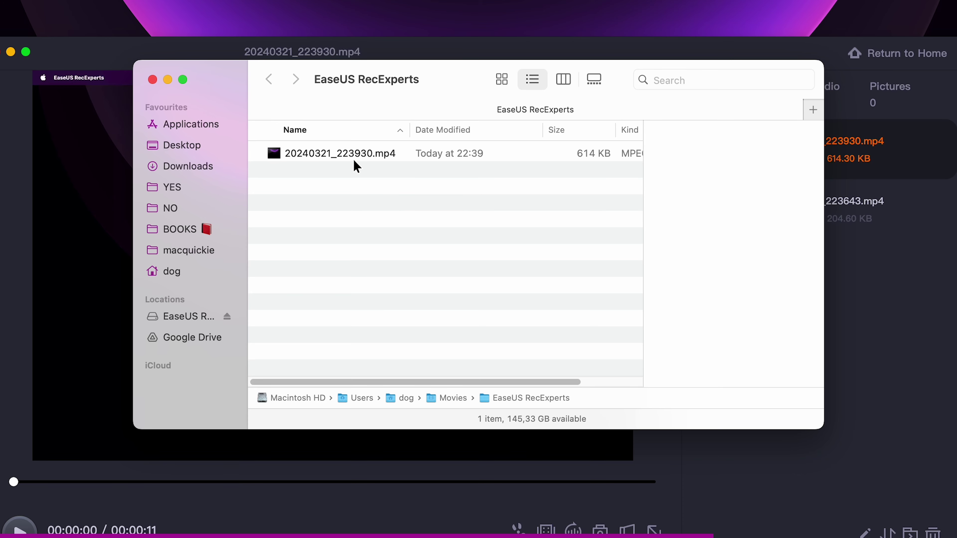
click(352, 155)
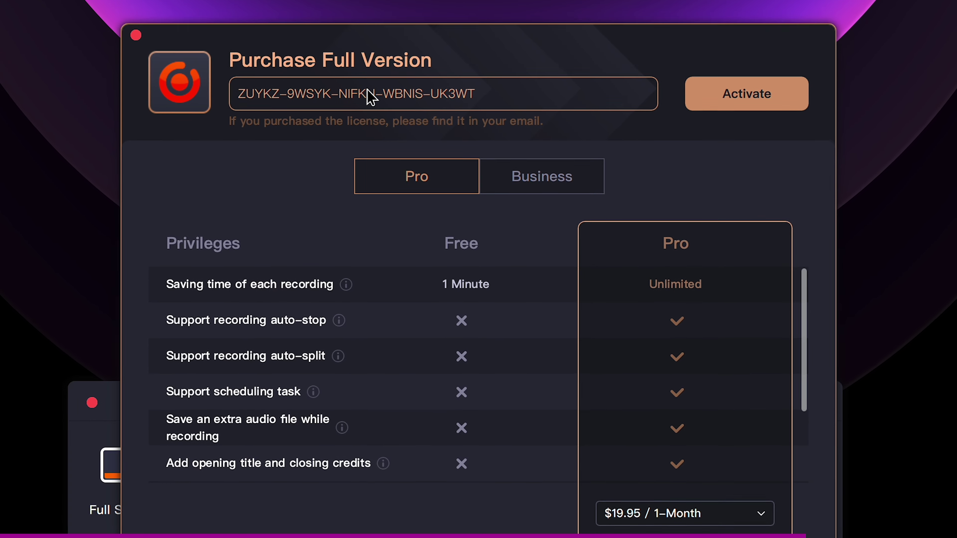
click(730, 84)
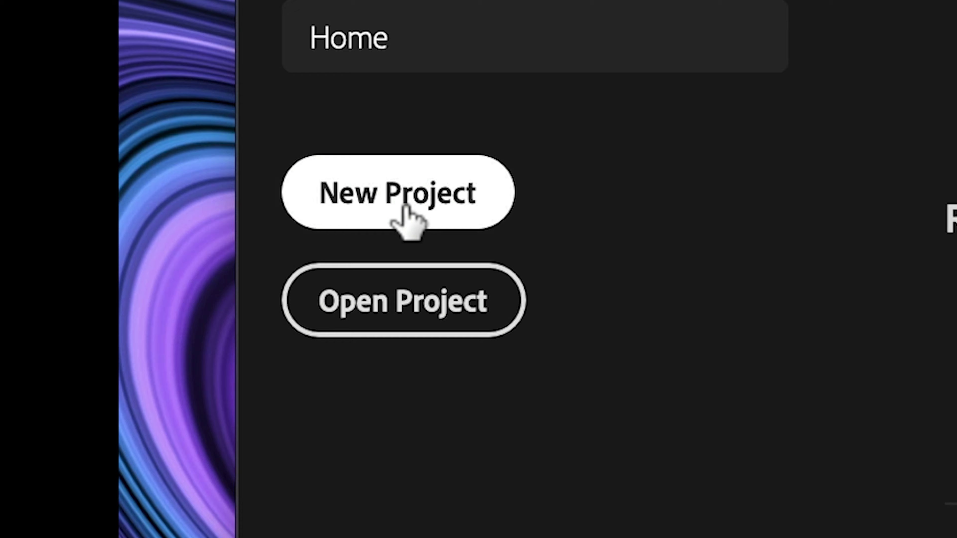
Create a new project named 'shrek' with its location set to the Desktop folder.
click(404, 208)
drag(452, 197, 284, 207)
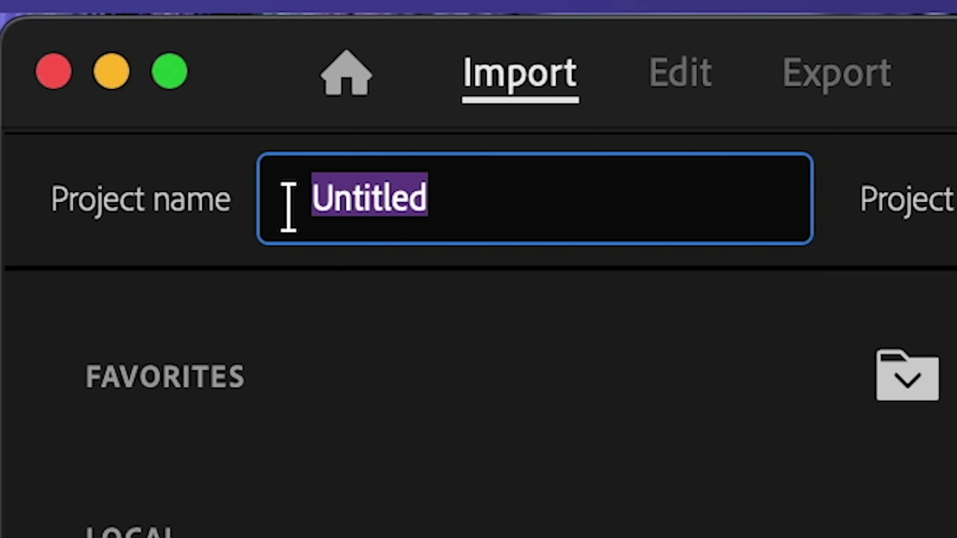
text(shrek)
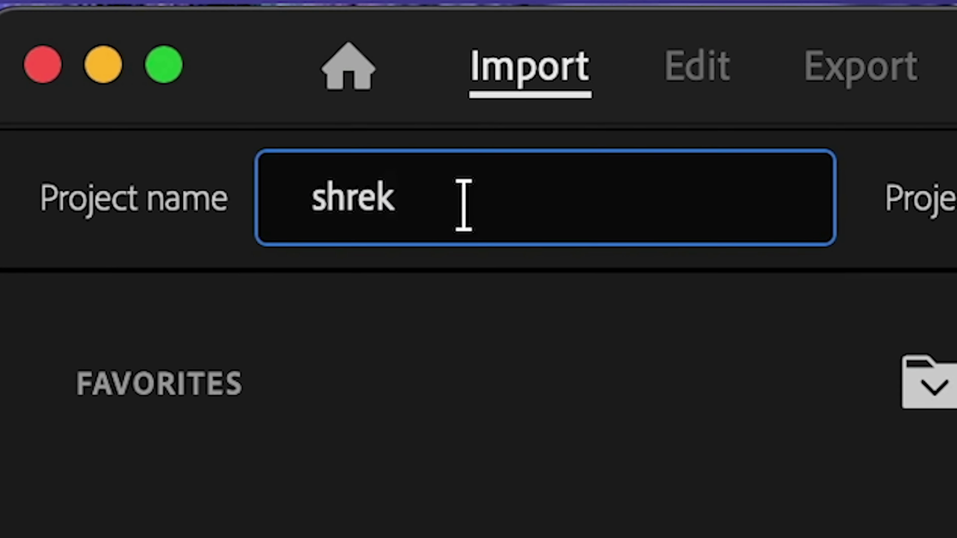
click(381, 55)
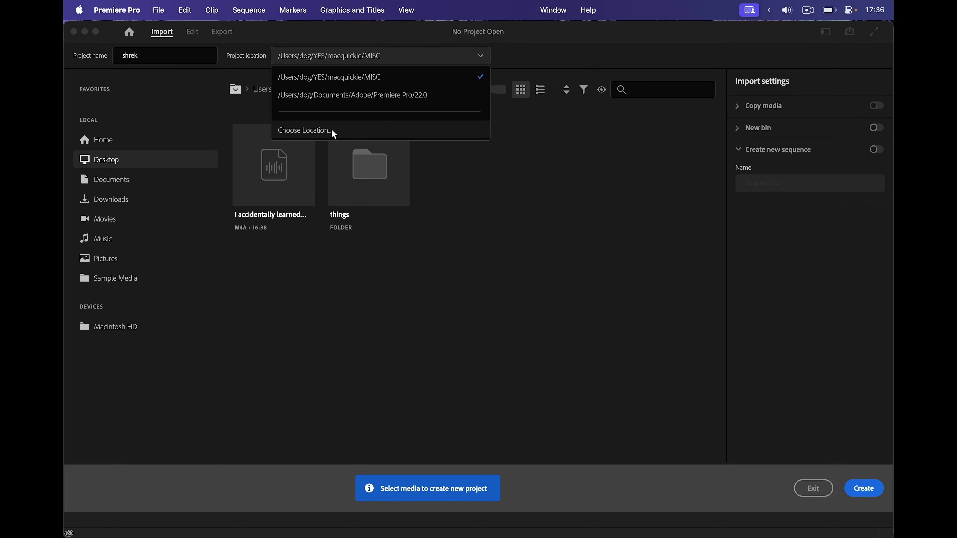
click(333, 134)
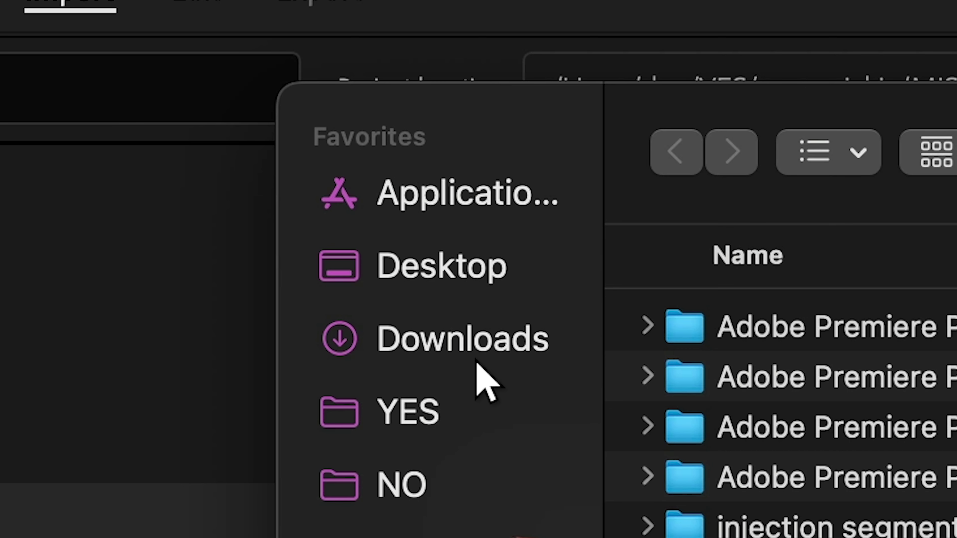
click(354, 175)
click(347, 146)
click(459, 194)
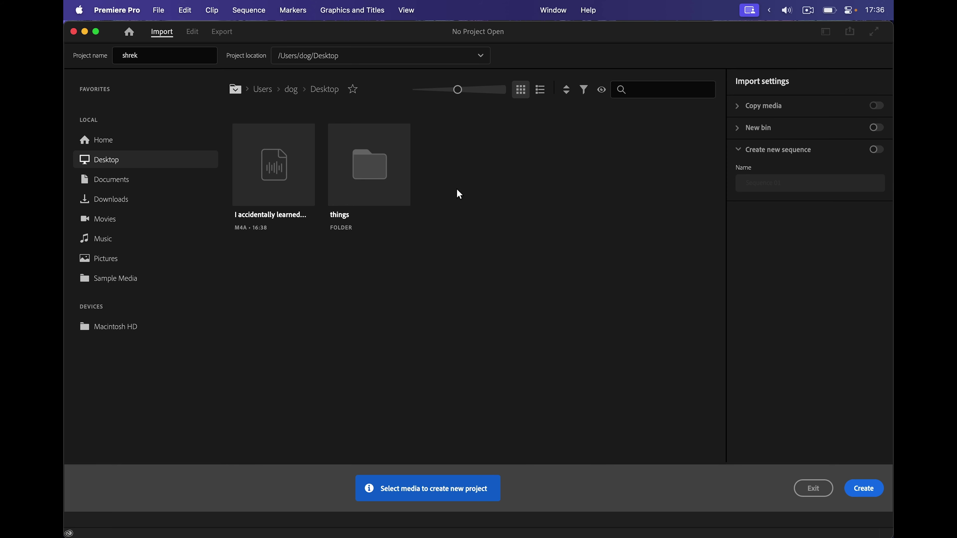
click(871, 489)
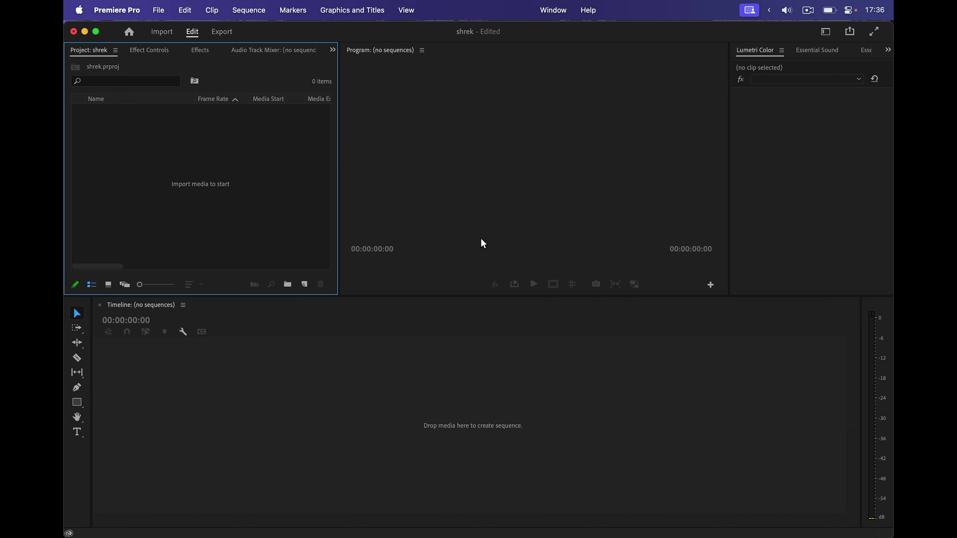
Move the Lumetri Color panel beside the timeline.
click(633, 156)
click(479, 320)
click(781, 196)
click(613, 421)
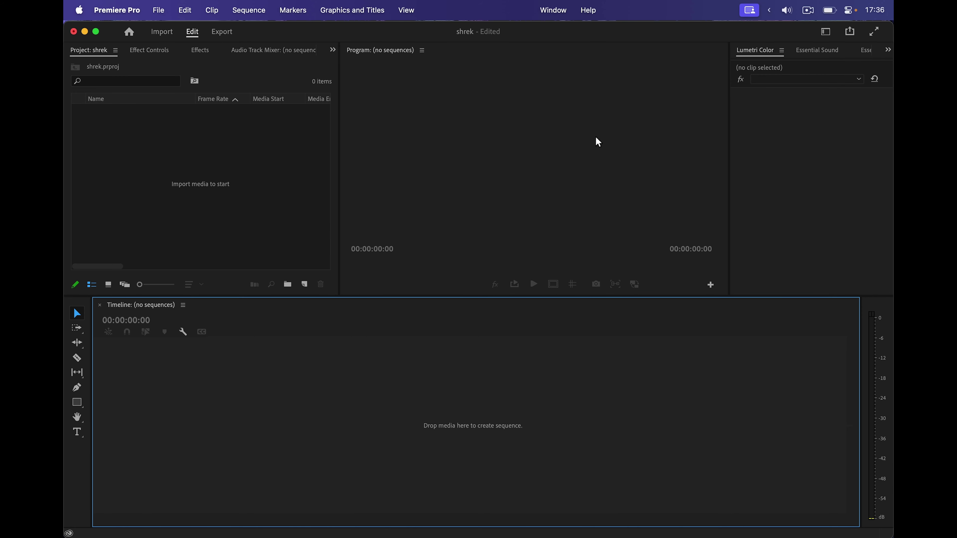
click(553, 11)
drag(831, 57, 248, 54)
Close the Lumetri Color panel and drag 'I accidentally learned python.m4a' onto the timeline.
click(296, 52)
click(243, 51)
click(297, 51)
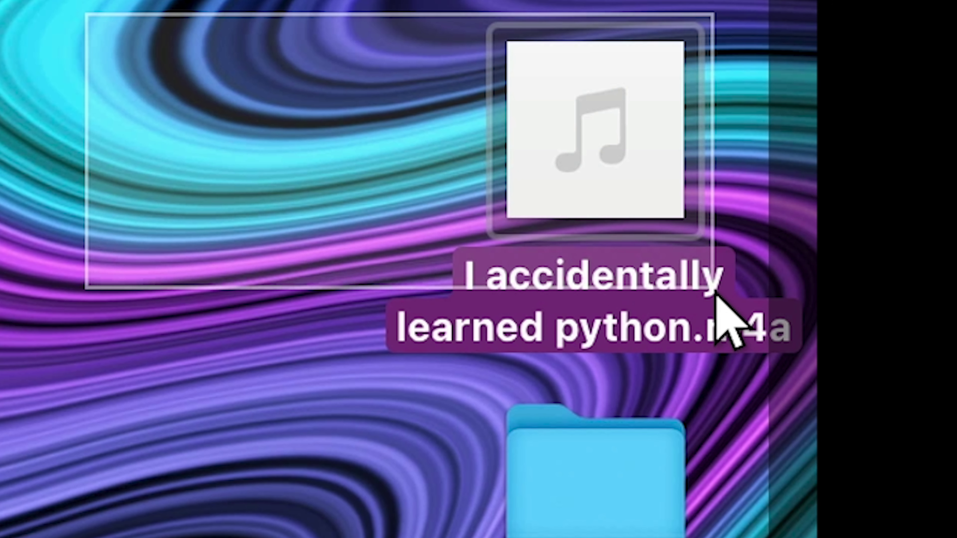
drag(714, 294, 690, 363)
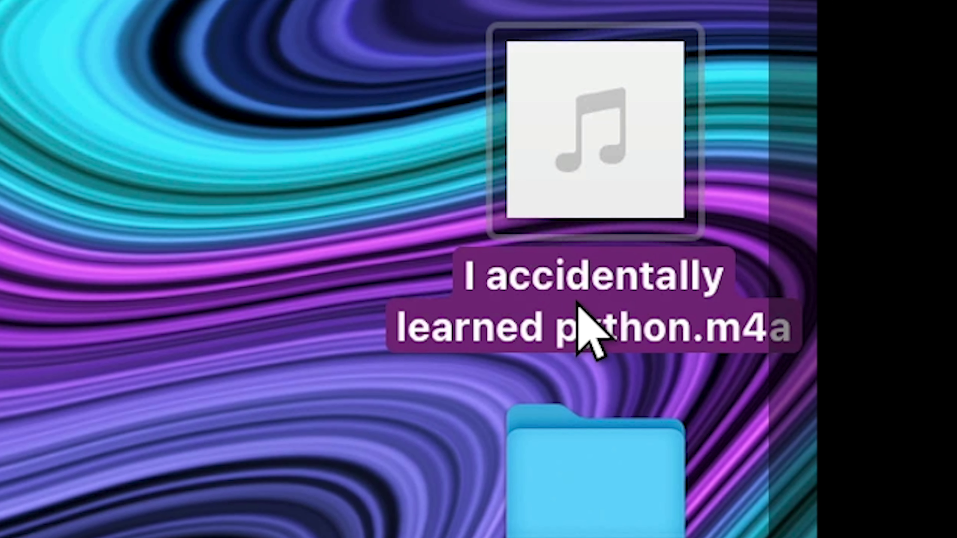
drag(607, 328, 376, 458)
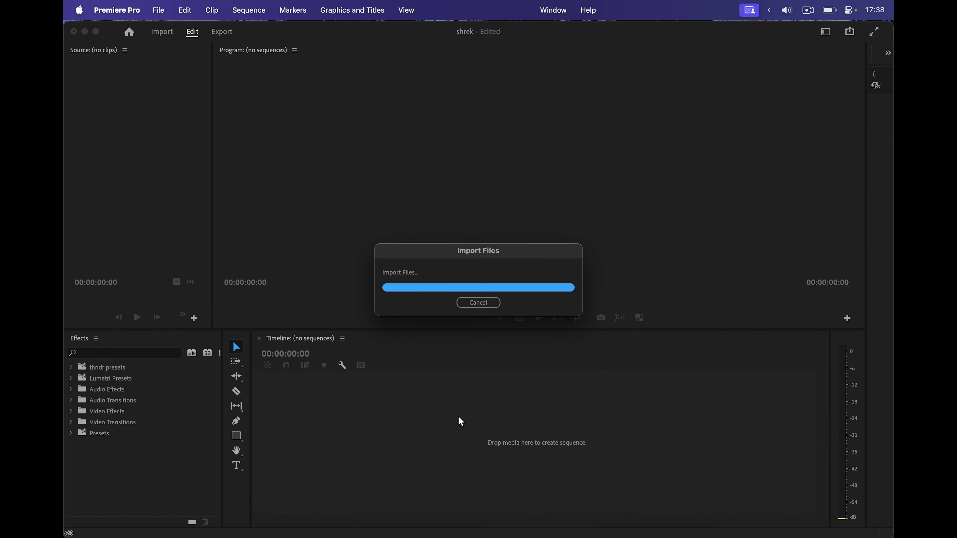
Change the sequence timebase to 60,00 frames/second in Sequence Settings.
click(242, 10)
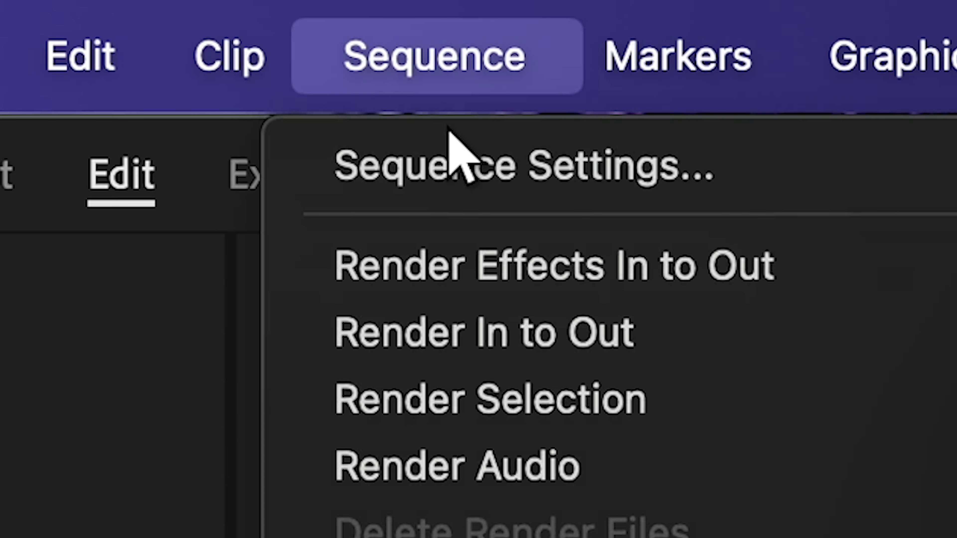
click(455, 137)
click(512, 42)
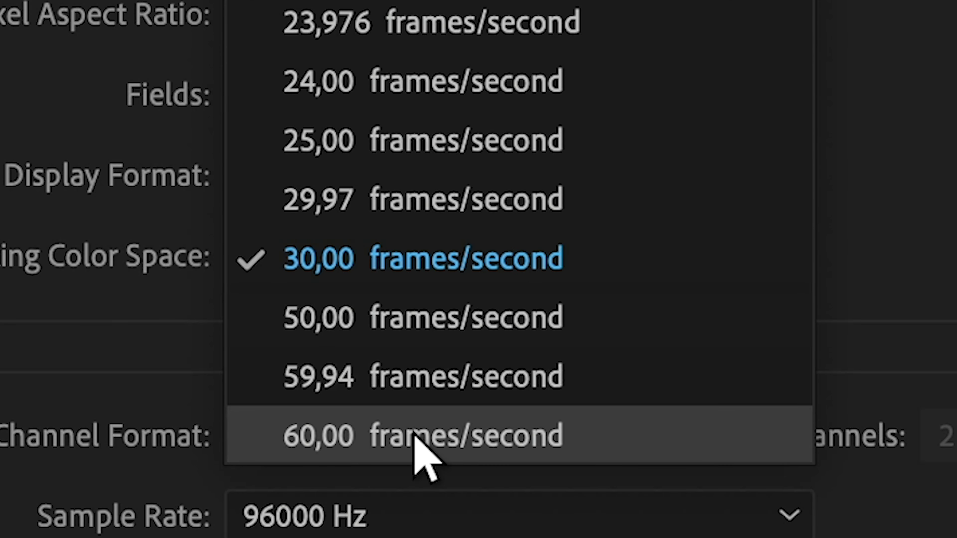
click(414, 435)
click(627, 483)
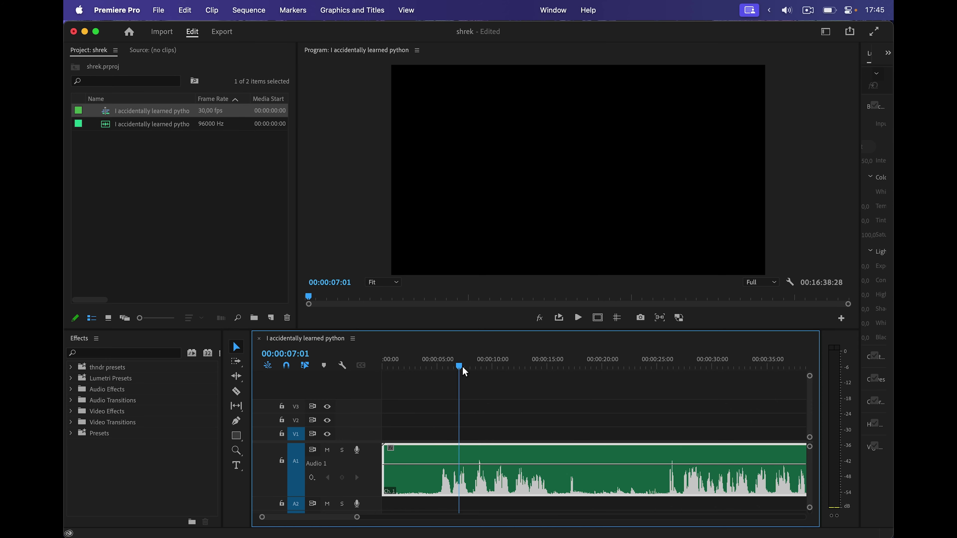
Move the playhead to 00:00:24:27, razor-cut the narration, and delete the unwanted pieces.
drag(465, 372, 656, 384)
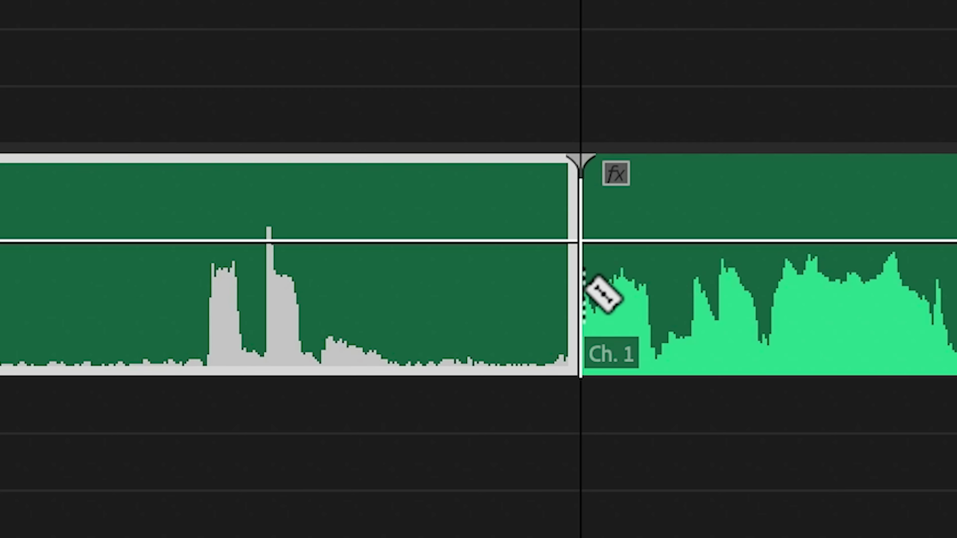
key(BackSpace)
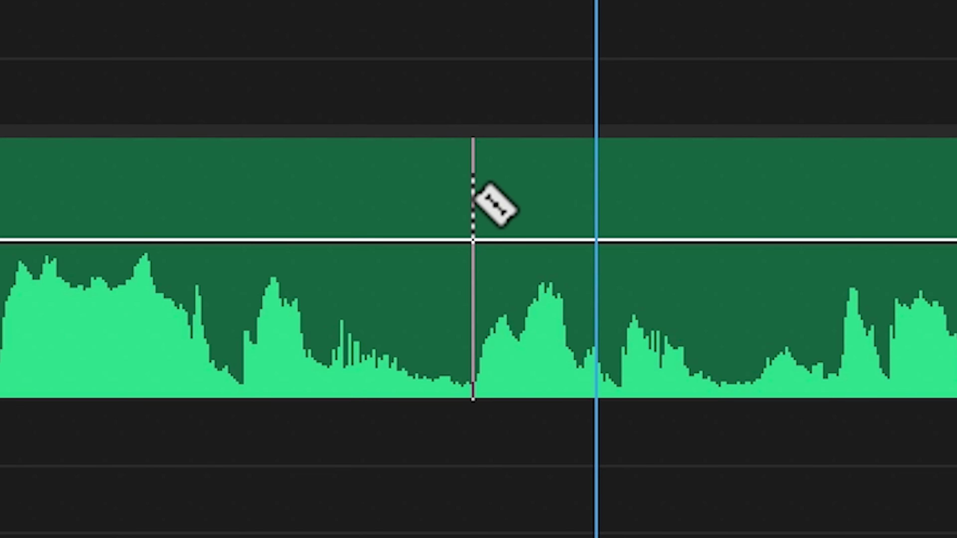
click(525, 313)
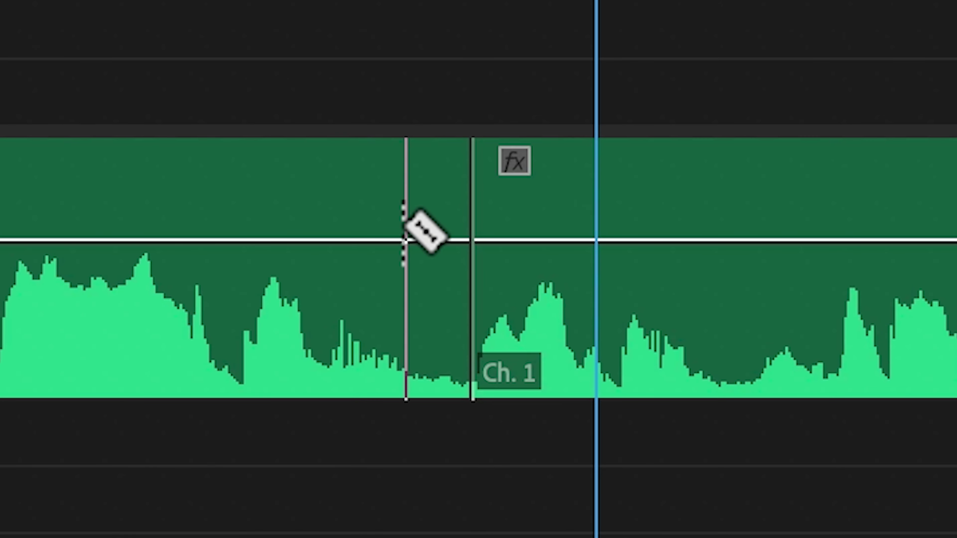
click(405, 227)
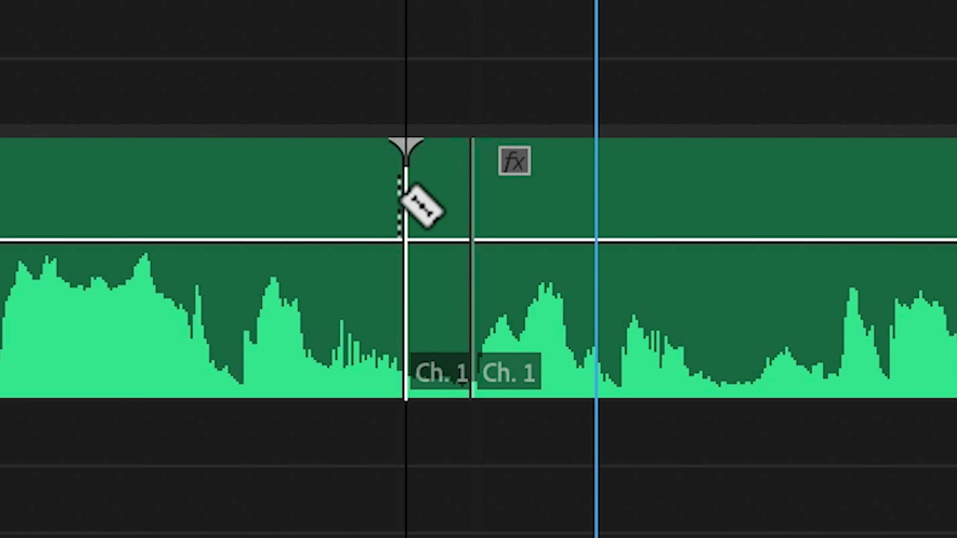
key(v)
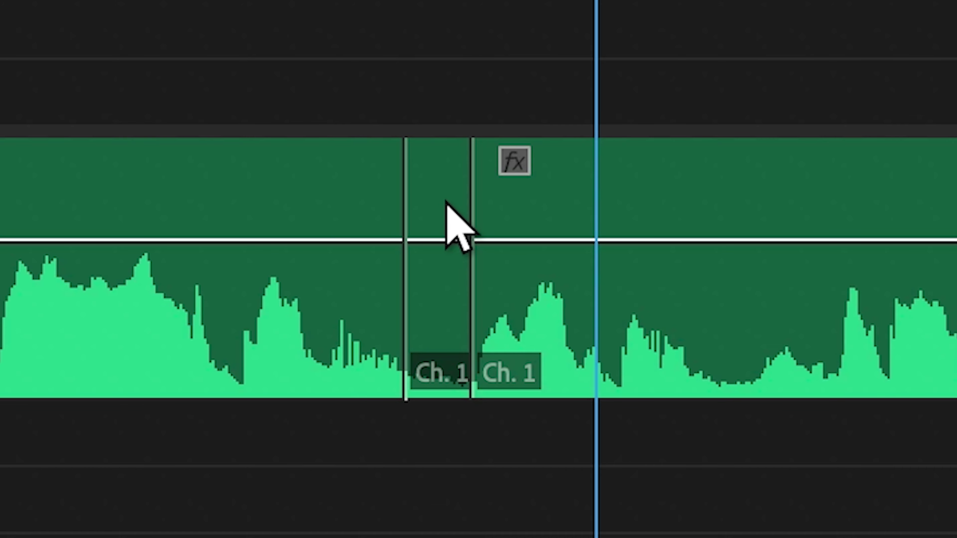
click(439, 187)
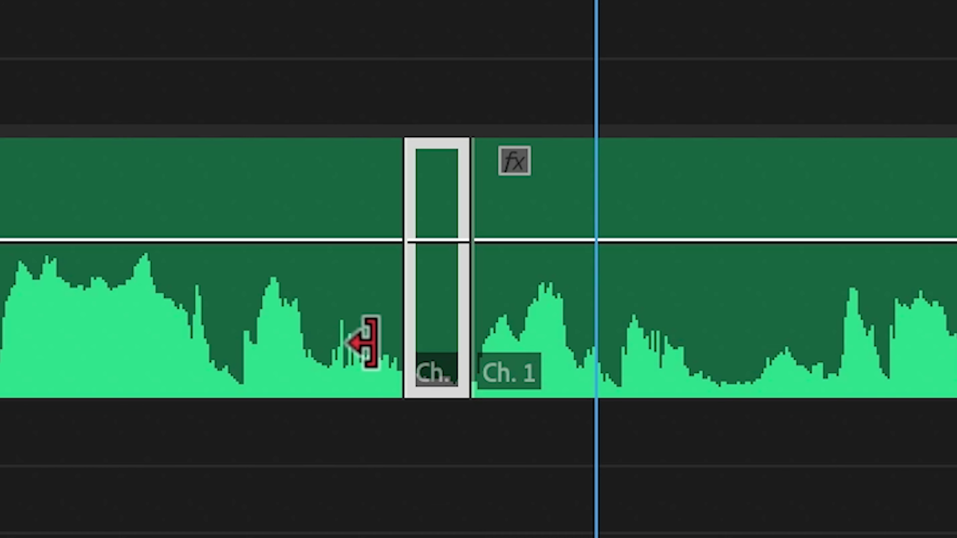
key(Delete)
Delete the gap between clips, play back the edit, and fit the whole sequence in view.
click(448, 330)
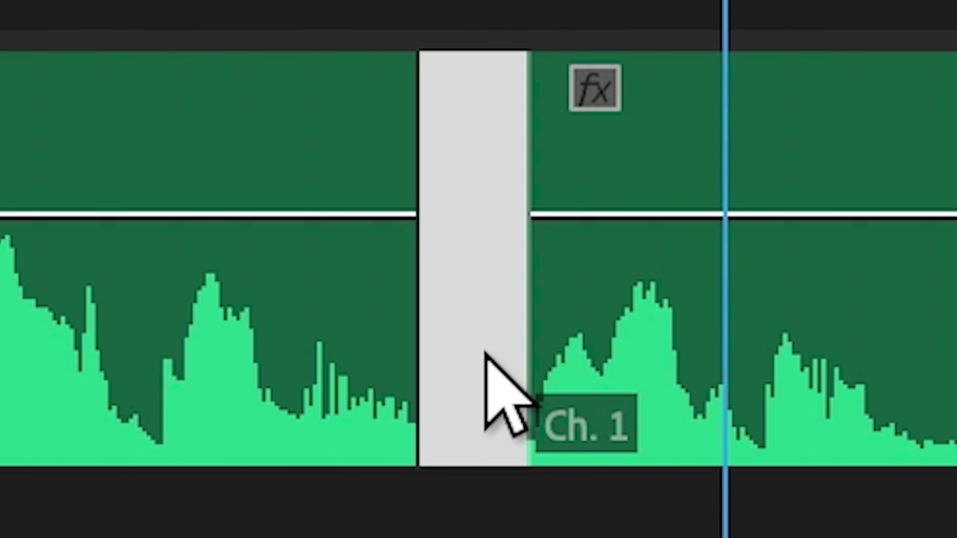
key(Delete)
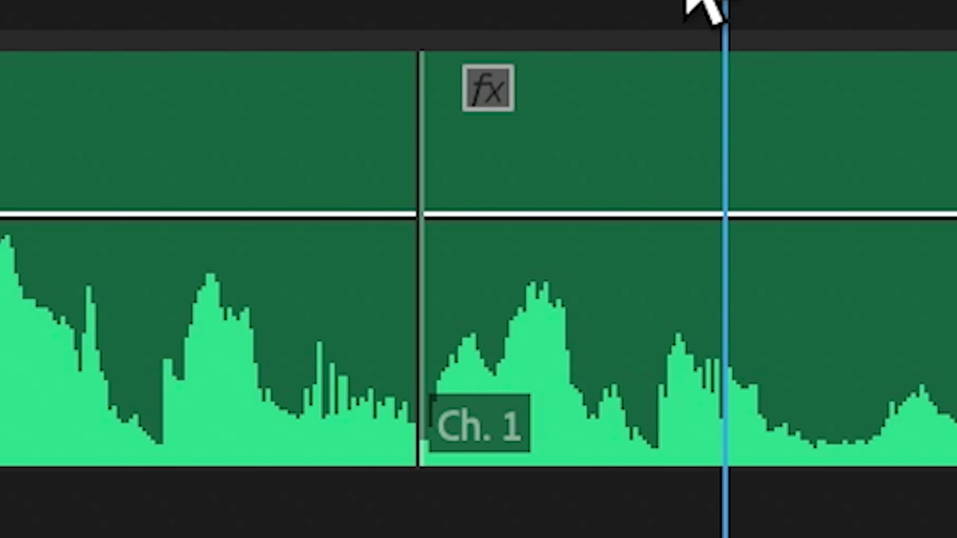
key(Up)
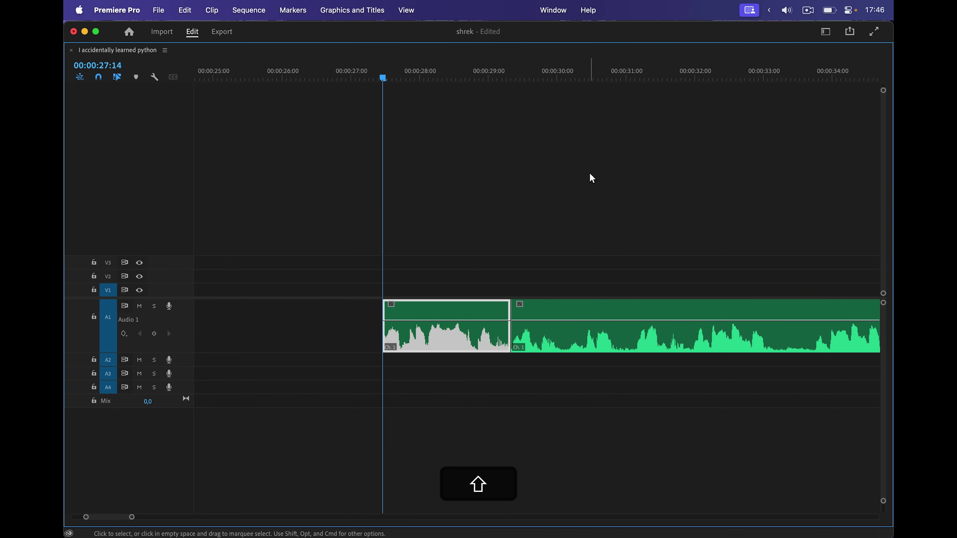
key(space)
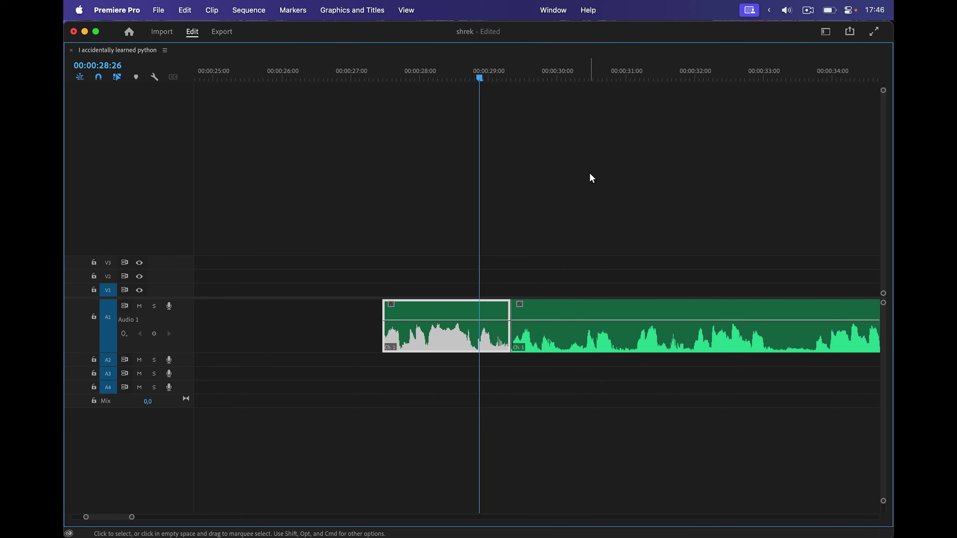
key(backslash)
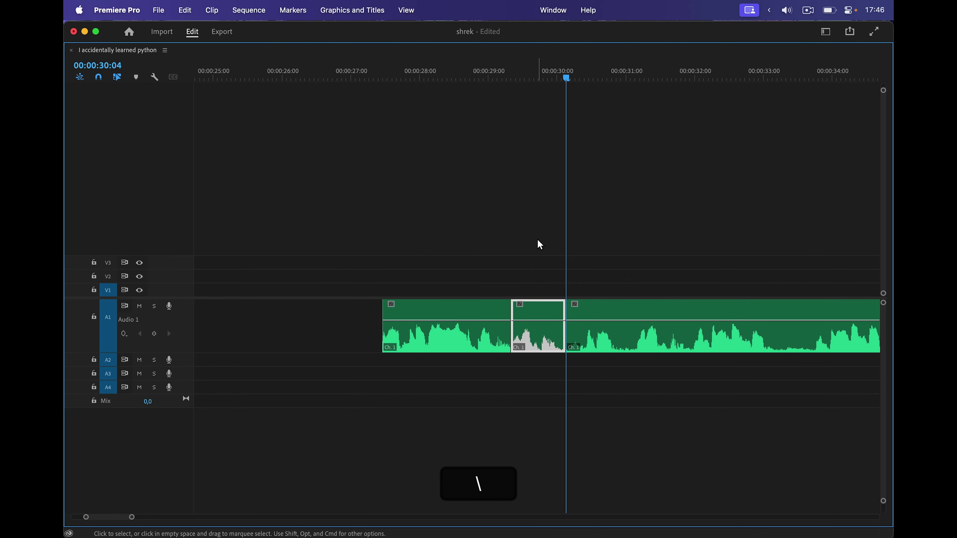
Drag the A2 audio clip to the sequence start and trim back its end.
drag(844, 417, 174, 294)
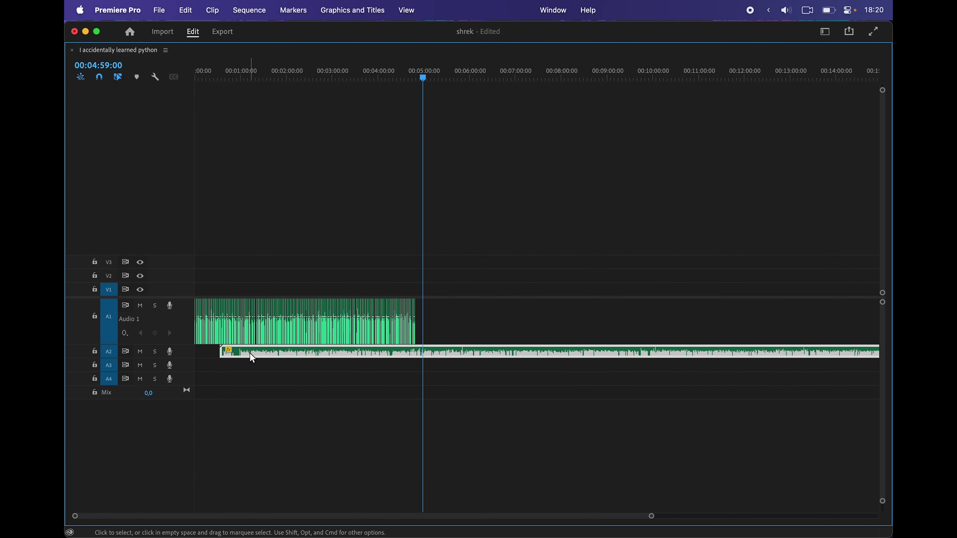
drag(247, 354, 218, 355)
key(-)
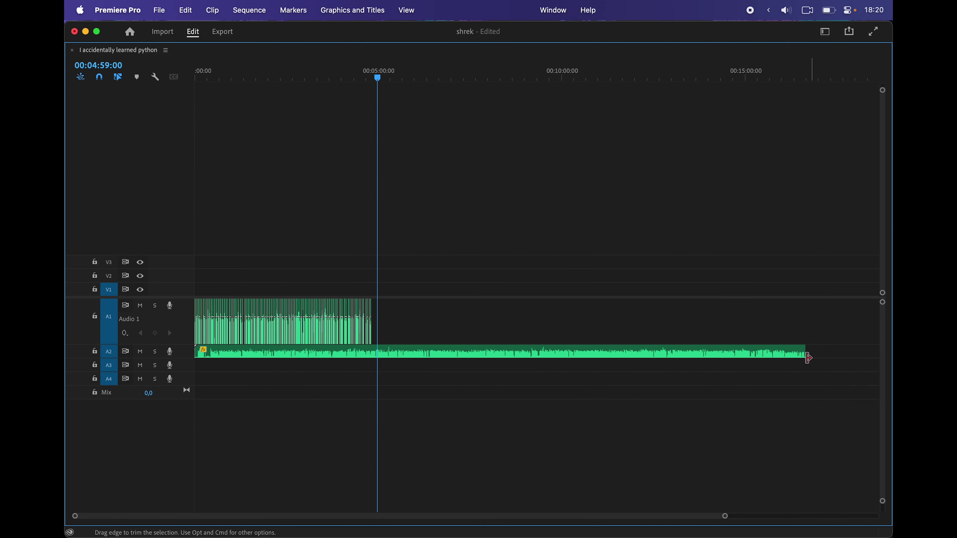
drag(805, 353, 863, 351)
key(-)
key(-)
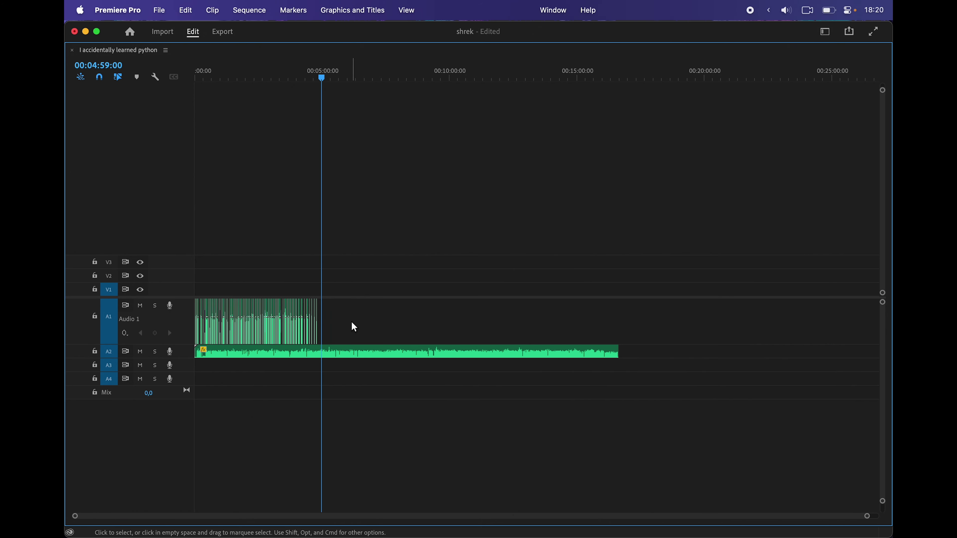
drag(351, 226, 165, 320)
click(380, 355)
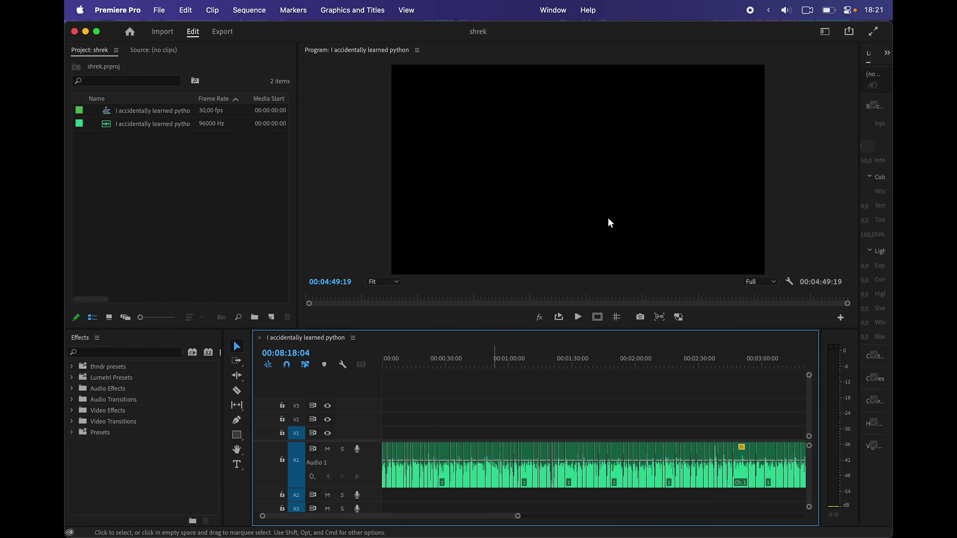
Zoom the timeline out to about ten minutes and play back the edit.
key(minus)
key(minus)
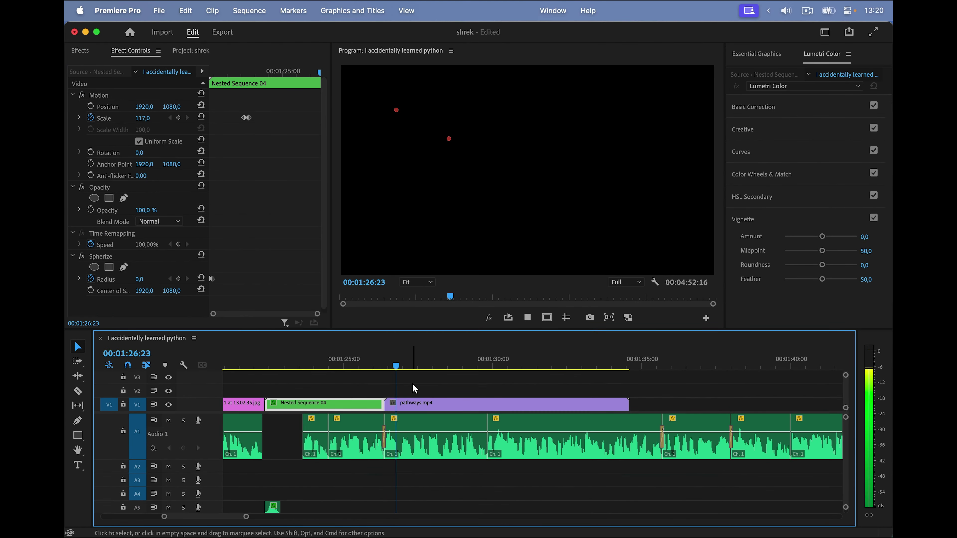
key(space)
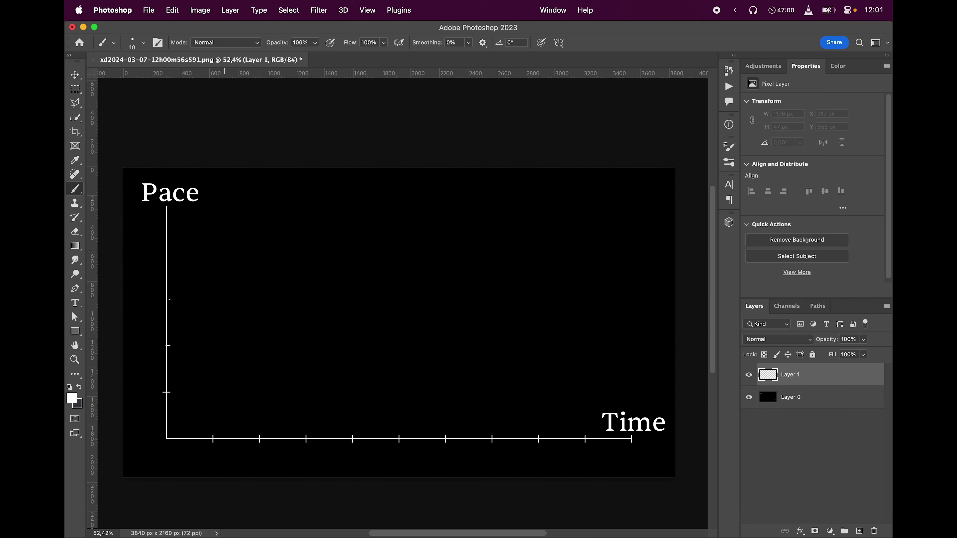
Paint four evenly spaced tick marks along the Pace axis.
drag(163, 346, 170, 346)
drag(162, 299, 171, 299)
drag(163, 253, 170, 252)
drag(163, 206, 170, 206)
Draw a flat pace line and a wavy rising-and-dipping line across the graph.
drag(171, 252, 186, 252)
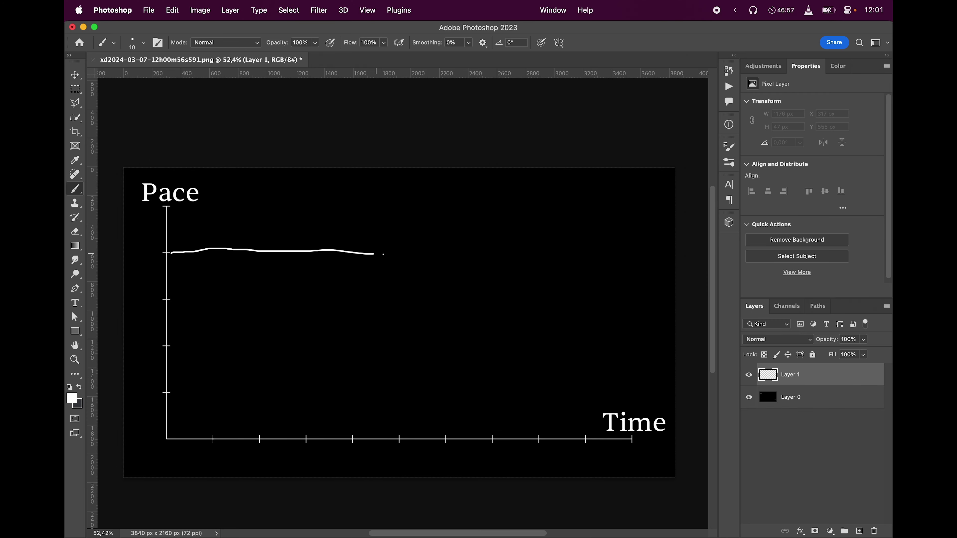
drag(599, 248, 666, 250)
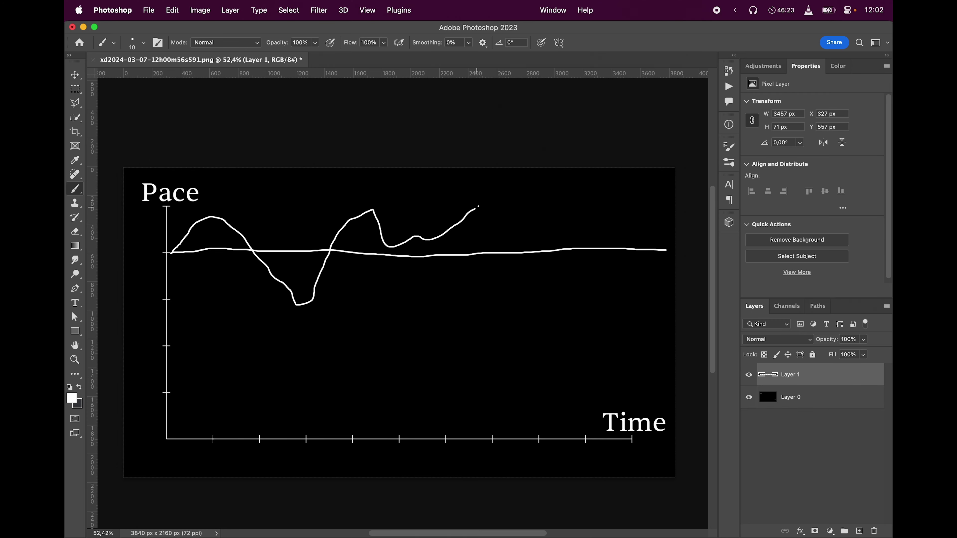
mouse_move(576, 299)
mouse_down()
mouse_move(646, 205)
mouse_move(674, 222)
mouse_up()
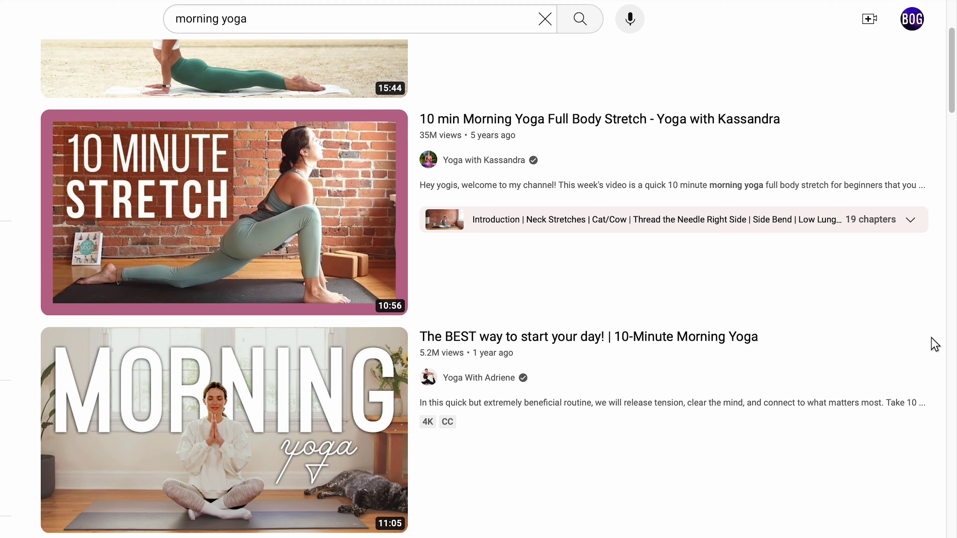
scroll(929, 342, down, 5)
scroll(933, 342, down, 4)
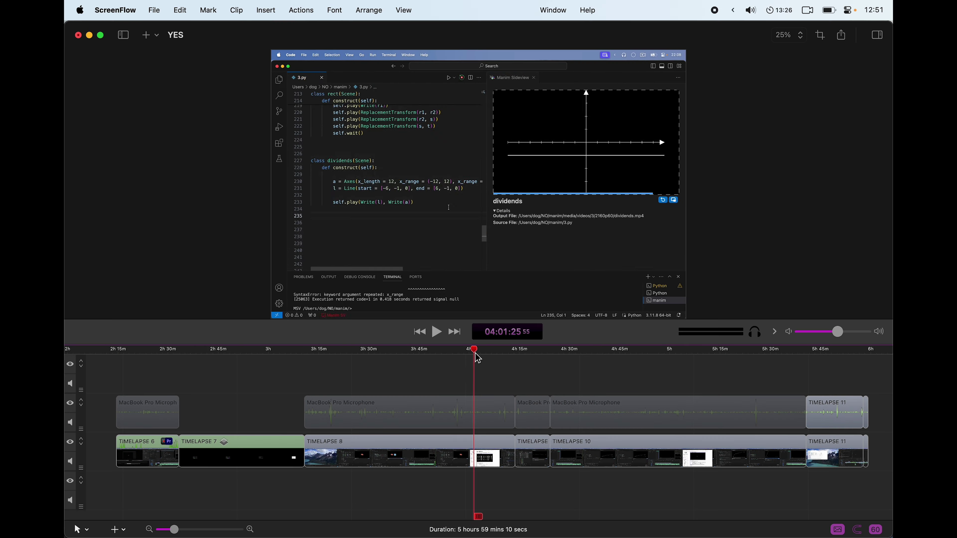
drag(534, 350, 560, 355)
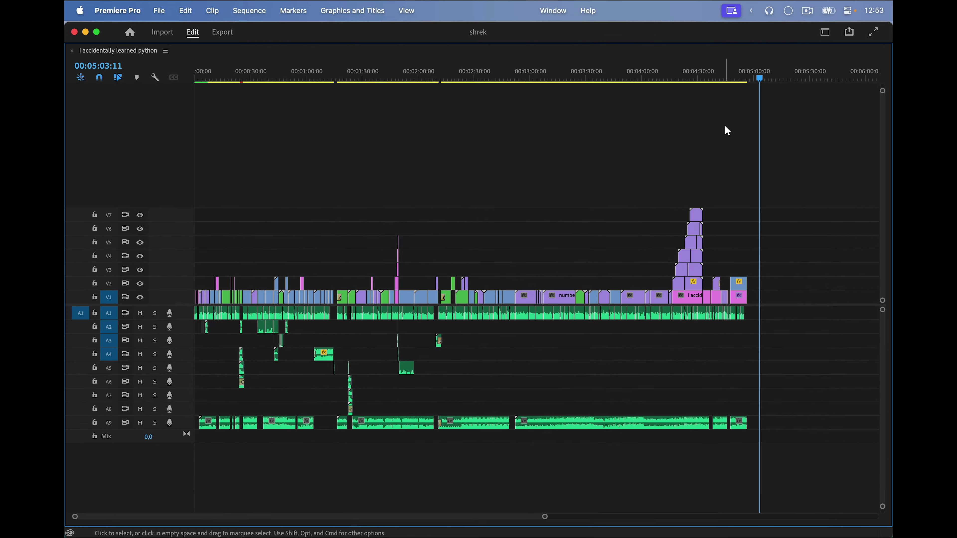
Nest the stacked V2–V7 clips into one sequence, keeping the default name.
drag(689, 260, 704, 284)
key(super+alt+n)
key(Return)
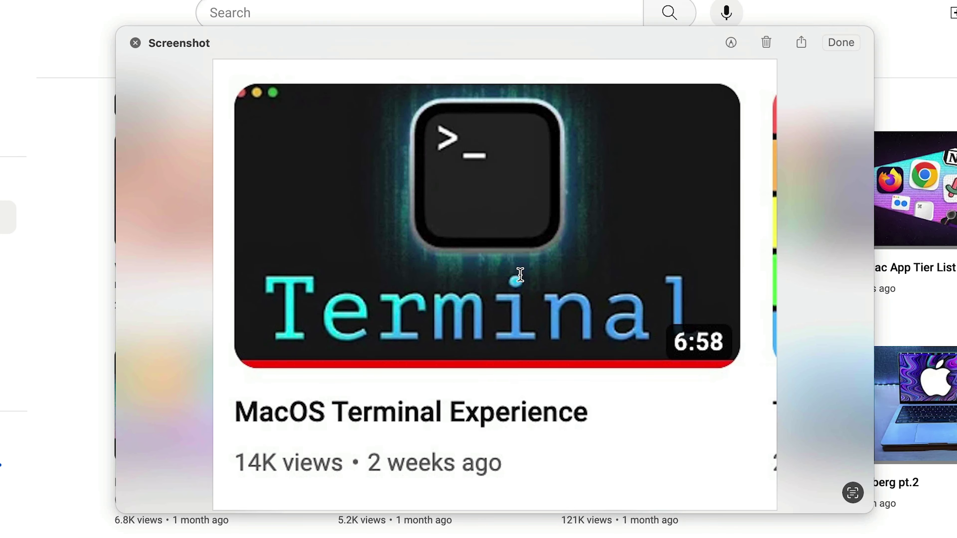
key(super+z)
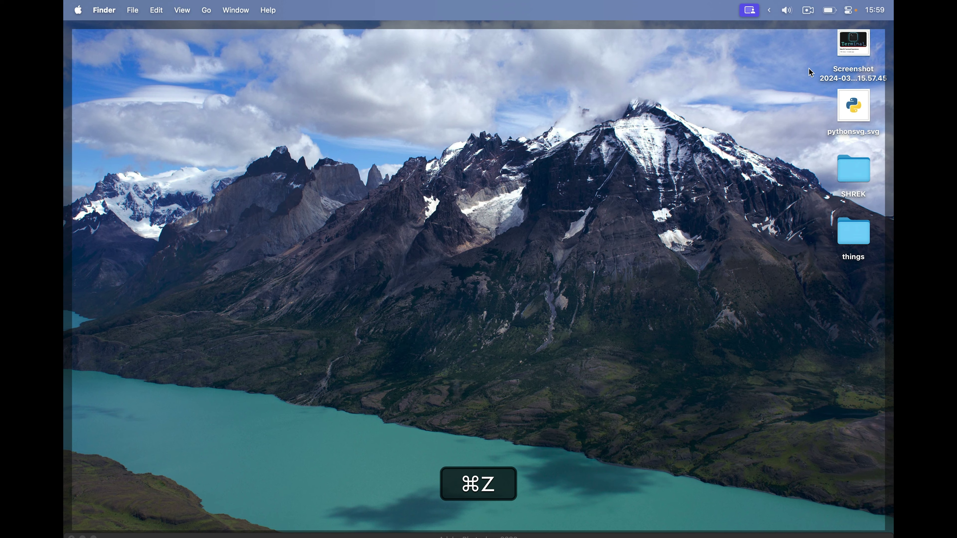
Quick Look the saved MacOS Terminal Experience thumbnail screenshot on the desktop.
key(space)
key(space)
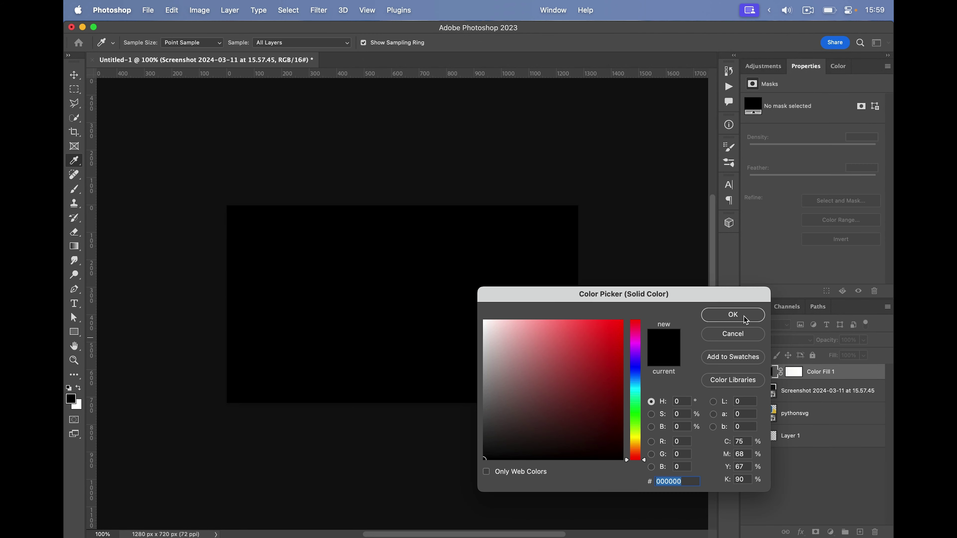
Move Color Fill 1 beneath pythonsvg and give it a dark grey sampled from the canvas.
click(745, 319)
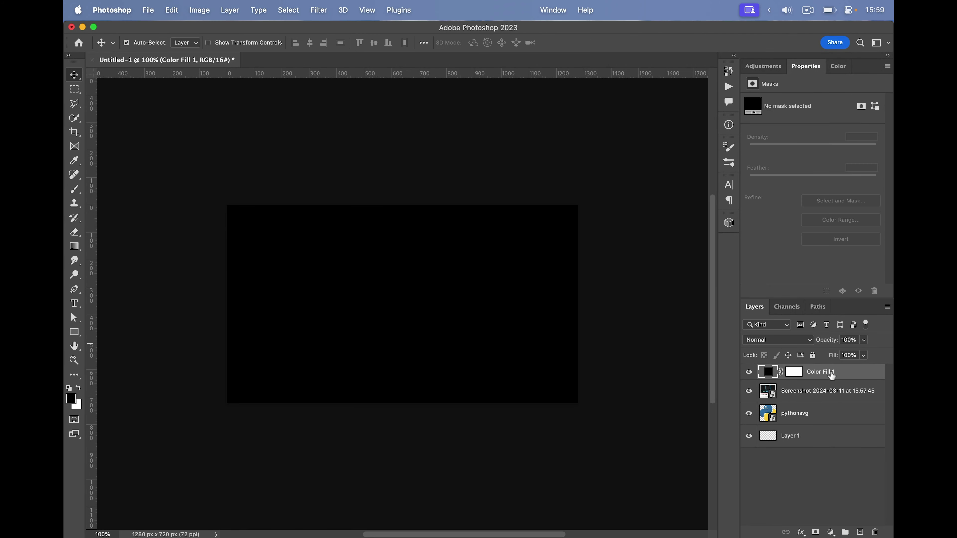
drag(831, 373, 766, 421)
double_click(769, 418)
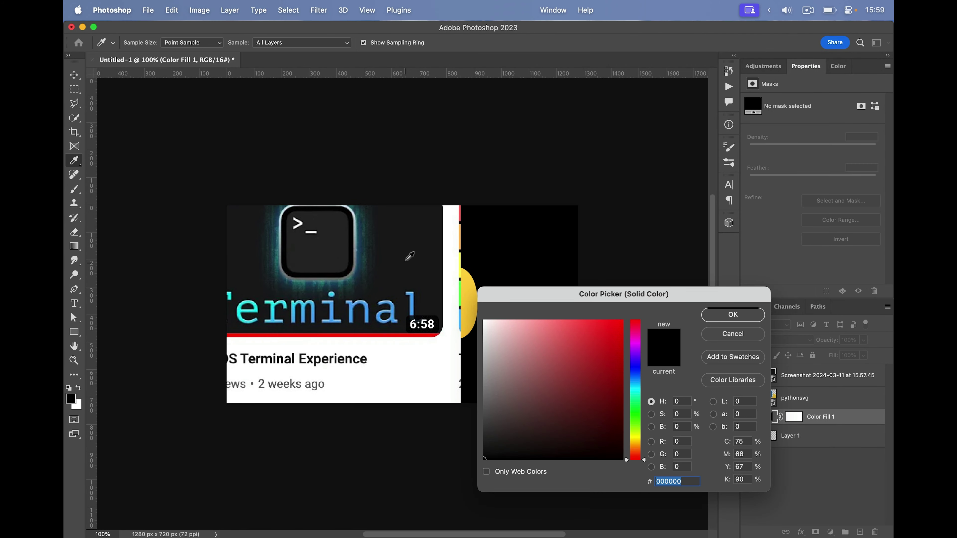
click(418, 245)
click(733, 315)
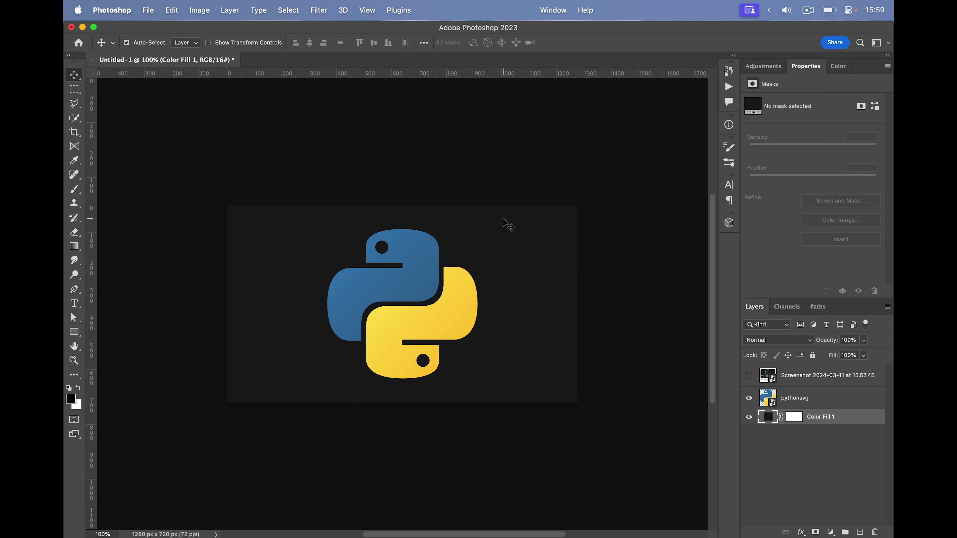
key(alt+space)
drag(539, 271, 501, 275)
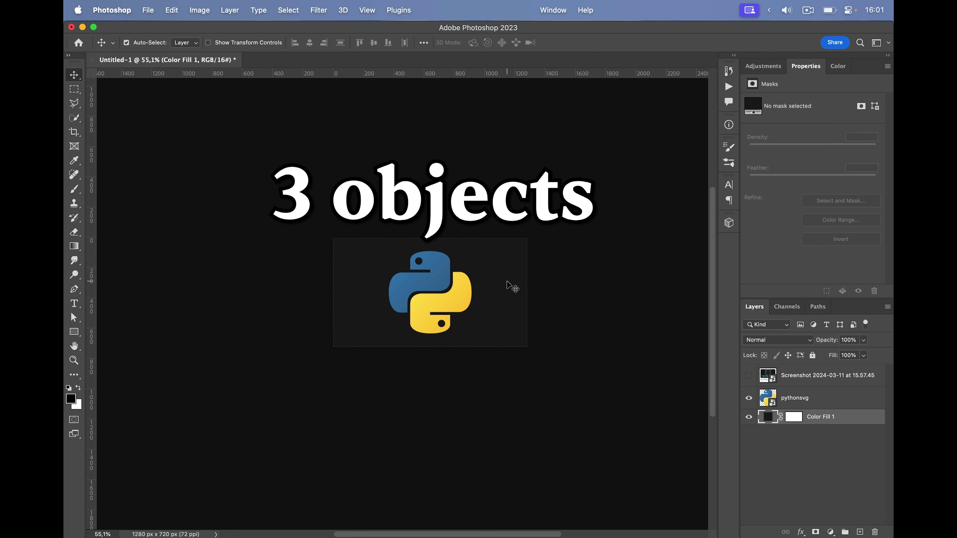
Screenshot the manim pathways Scene code block from 3.py in VS Code.
key(super+Tab)
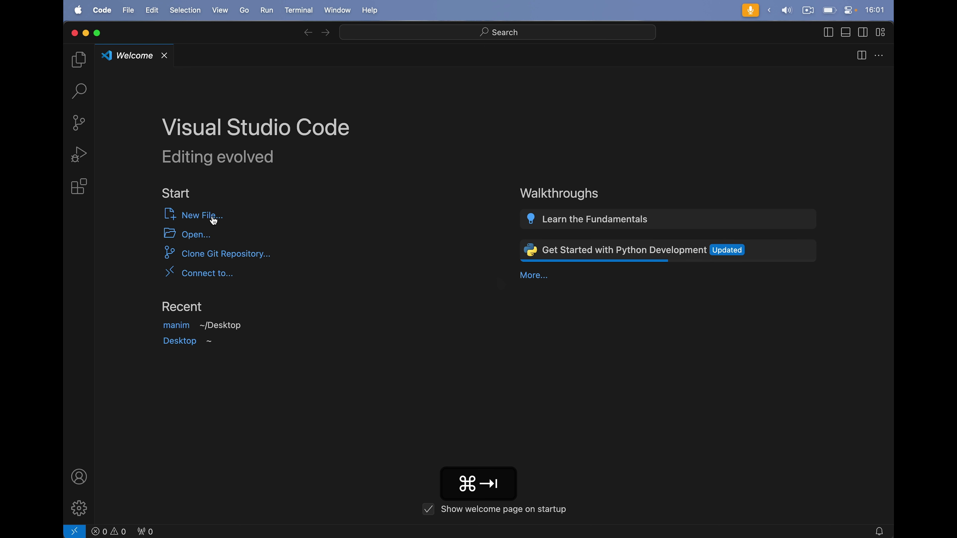
click(214, 217)
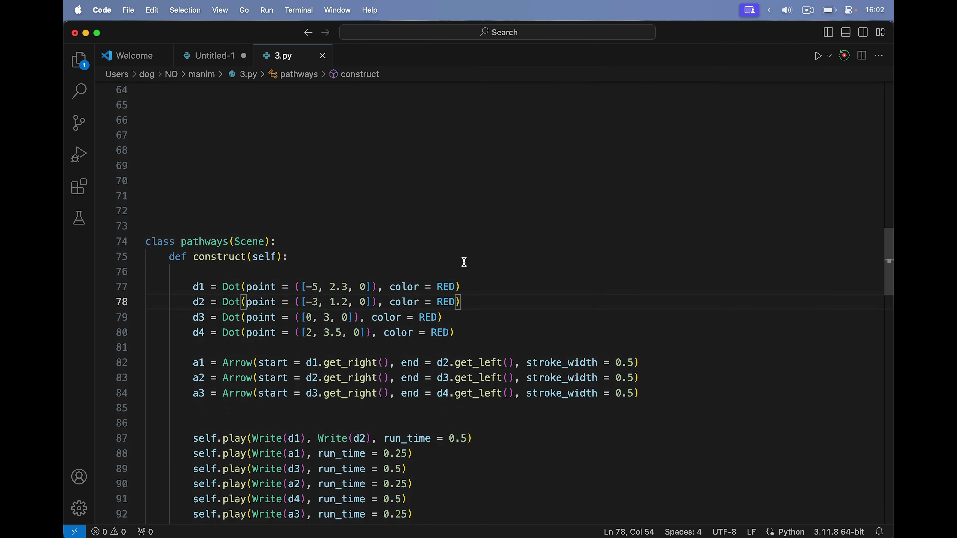
scroll(463, 260, down, 4)
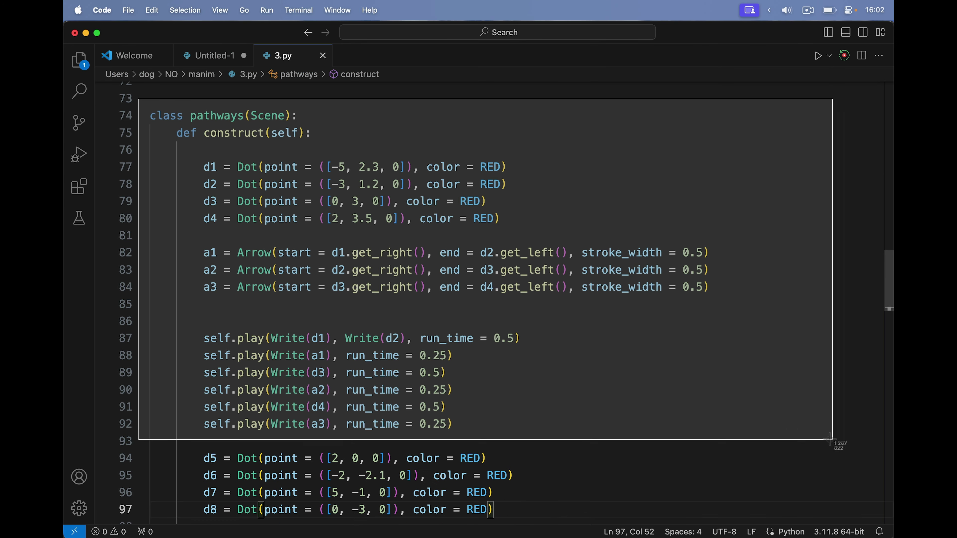
drag(725, 444, 737, 441)
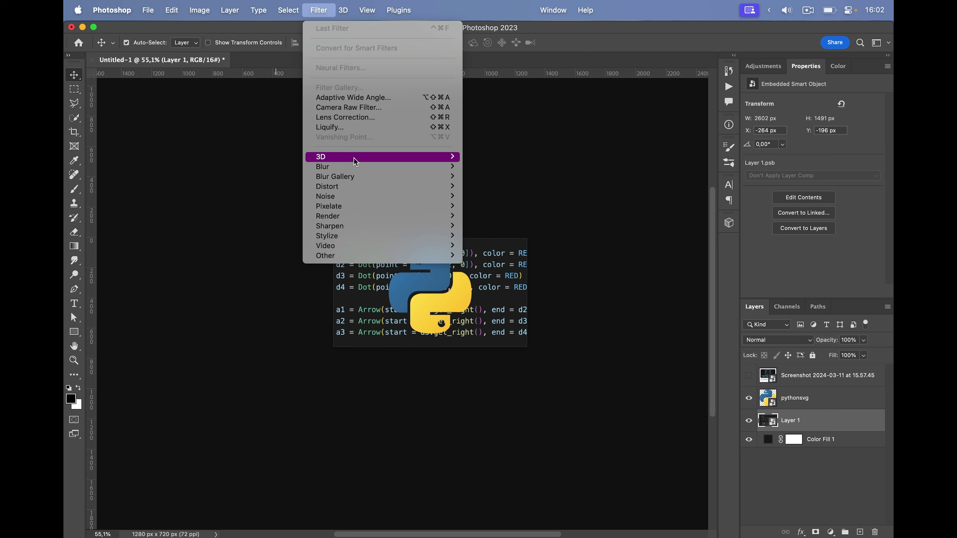
Apply a radius-6 Gaussian Blur to the code screenshot layer and resize it.
mouse_move(389, 165)
click(512, 203)
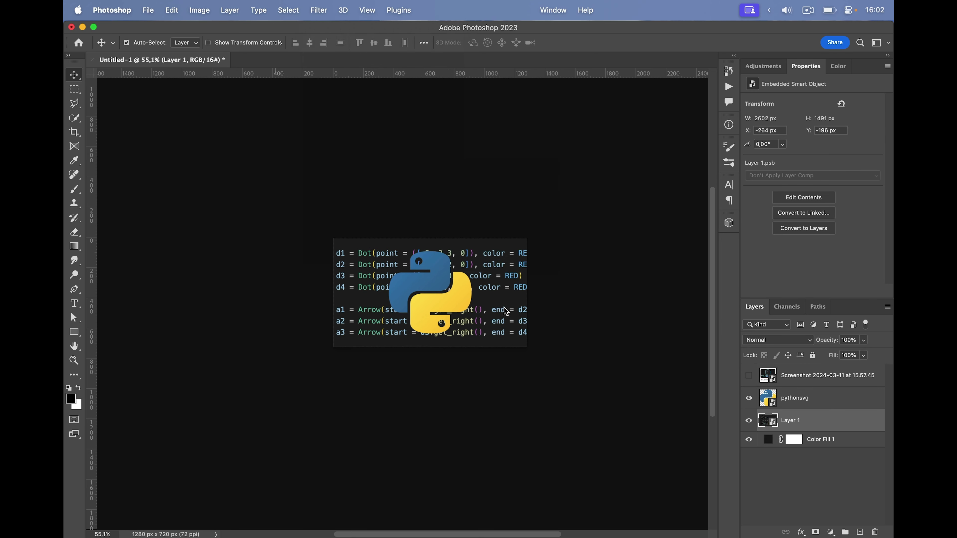
drag(675, 279, 636, 285)
key(Return)
key(super+t)
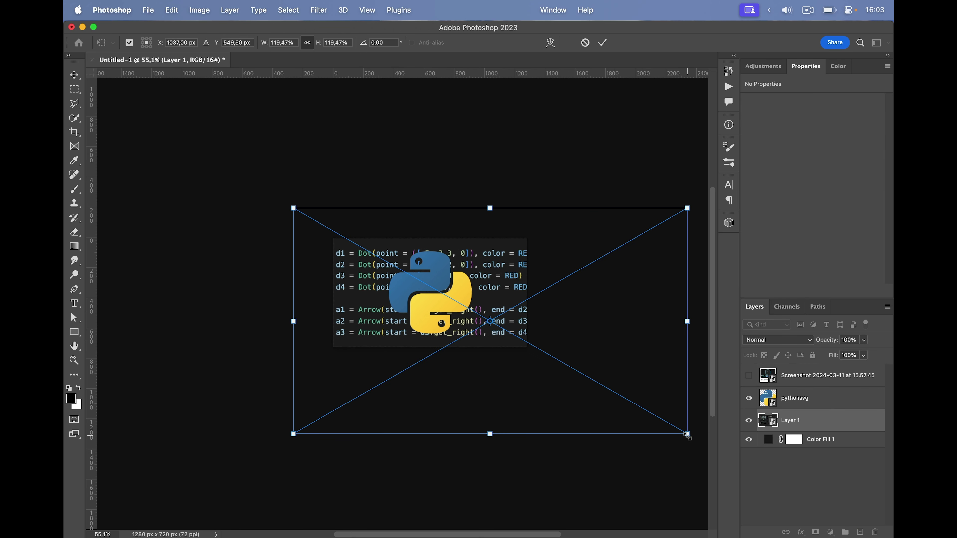
drag(688, 434, 546, 343)
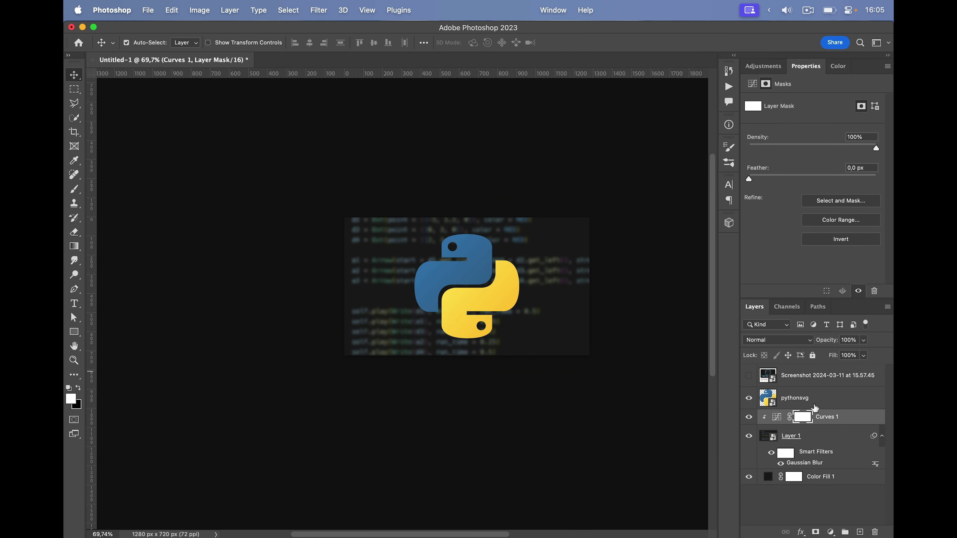
Give the pythonsvg logo a Drop Shadow and an Outer Glow, then hide the Outer Glow.
double_click(814, 408)
drag(627, 244, 755, 70)
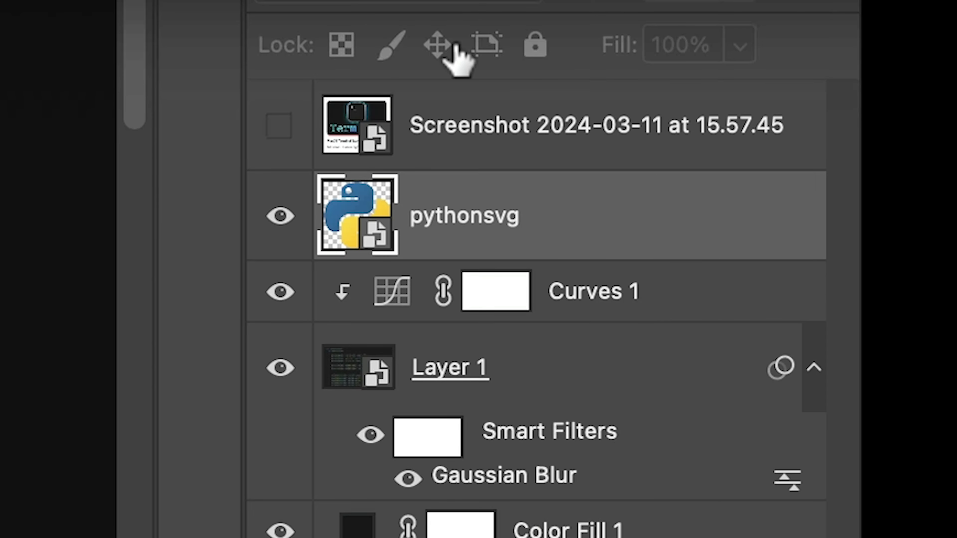
click(627, 303)
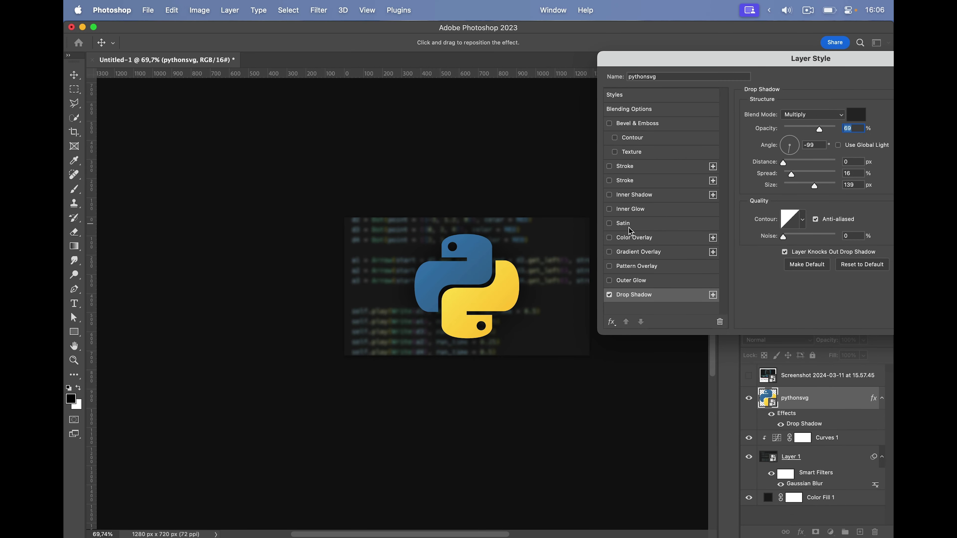
click(630, 280)
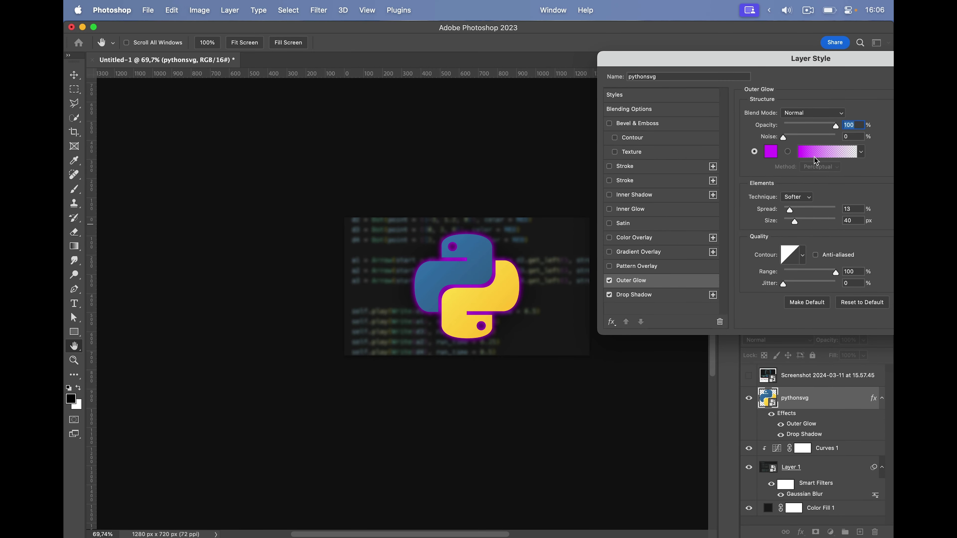
key(Return)
click(780, 401)
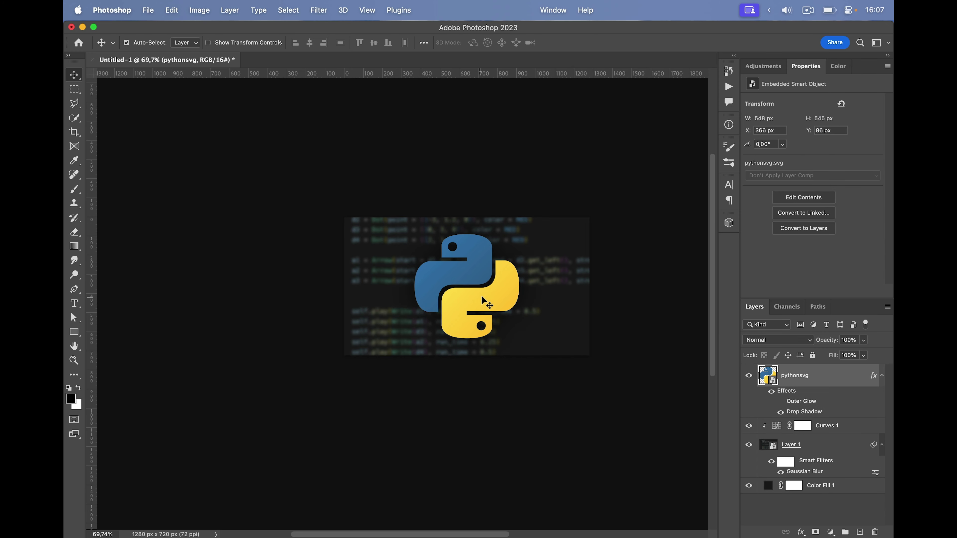
Merge all visible layers into Layer 2 and convert it to a smart object.
scroll(515, 334, down, 1)
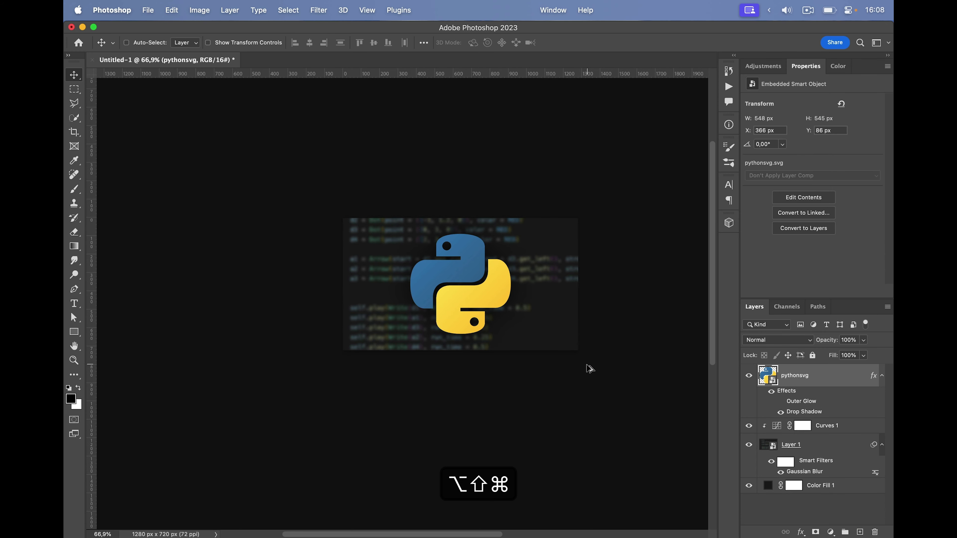
key(super+alt+shift+e)
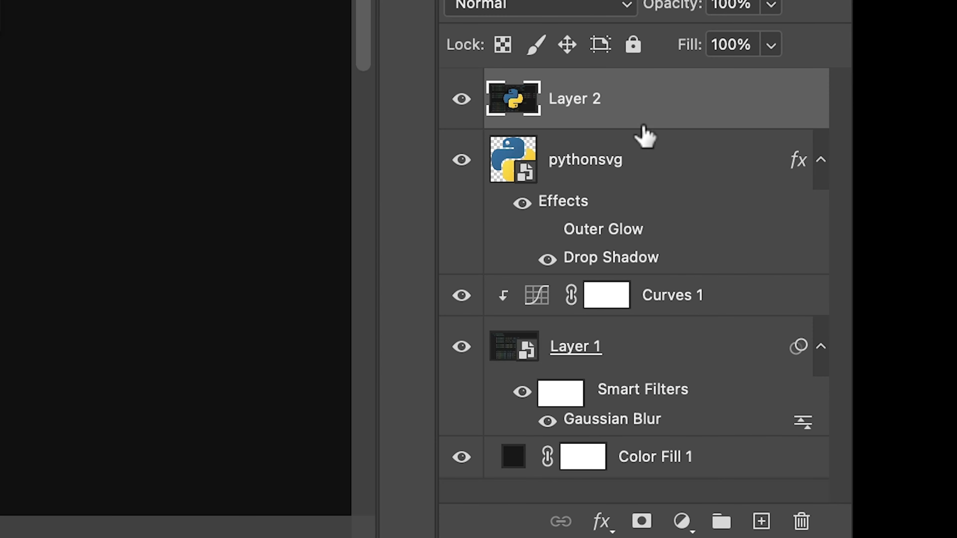
right_click(646, 101)
scroll(587, 376, down, 5)
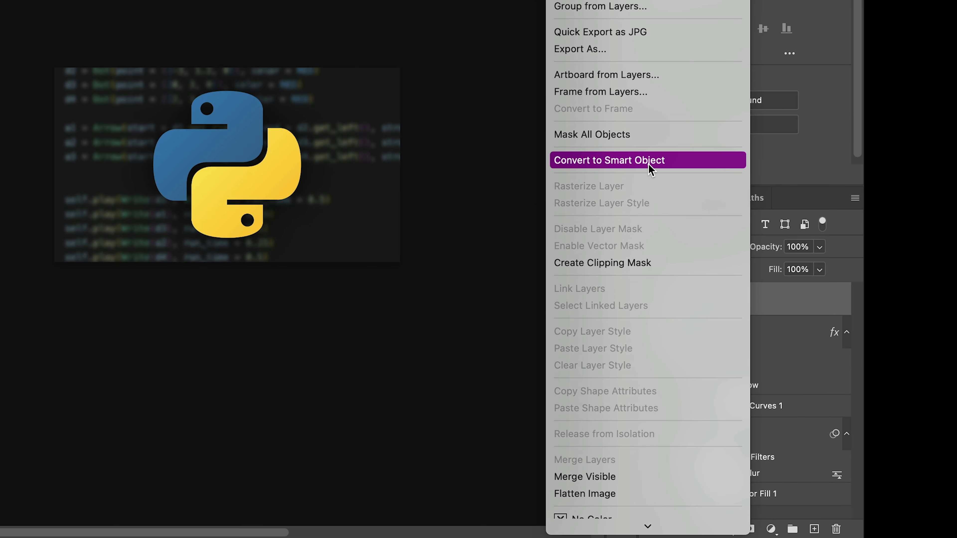
click(649, 164)
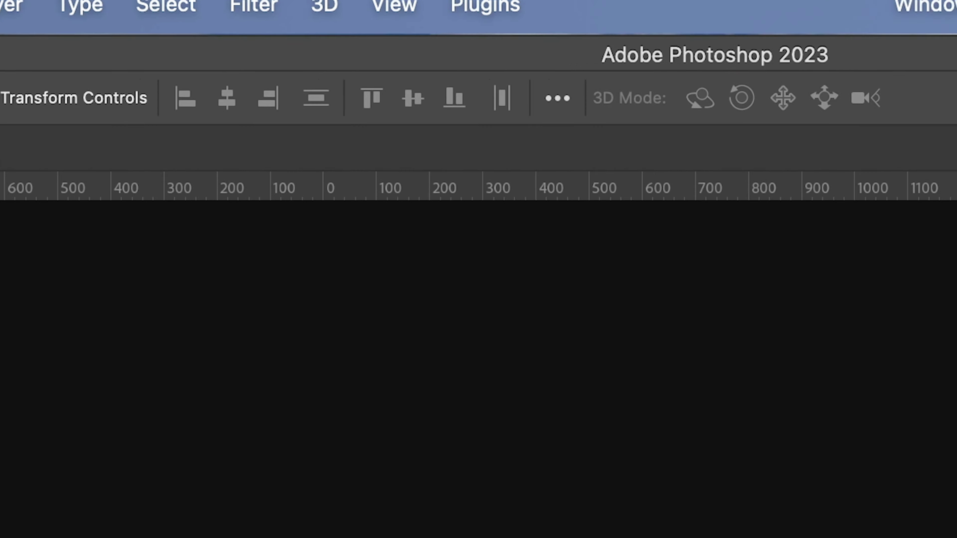
Apply the Camera Raw Filter to Layer 2 with Vibrance +65 and Vignette -11.
click(270, 6)
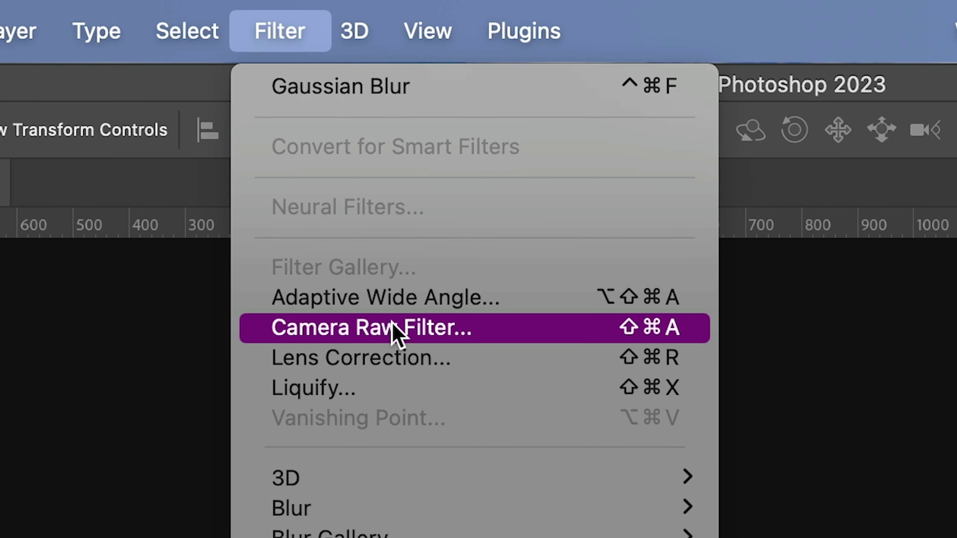
click(357, 280)
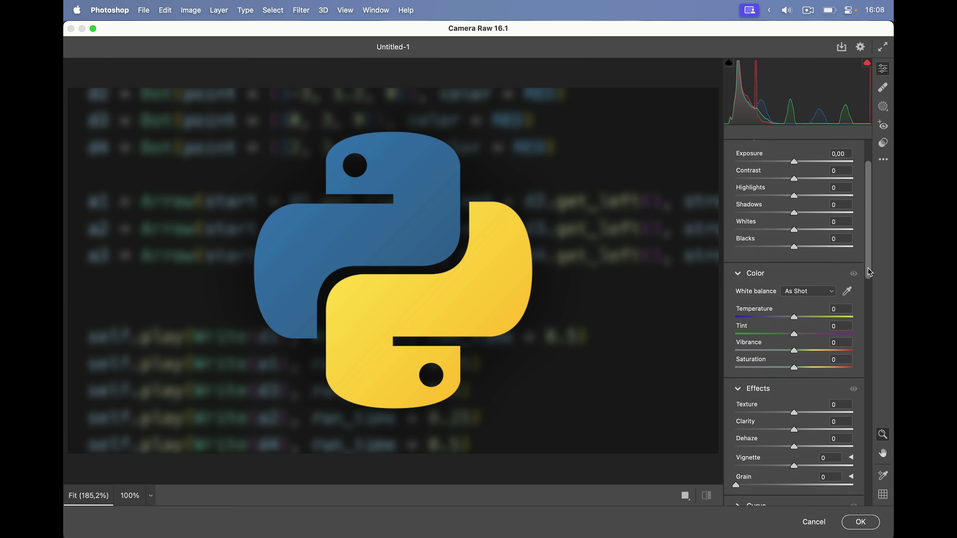
scroll(831, 290, down, 2)
drag(795, 302, 835, 294)
scroll(834, 294, down, 3)
mouse_move(795, 358)
mouse_down()
mouse_move(777, 361)
mouse_move(794, 364)
mouse_up()
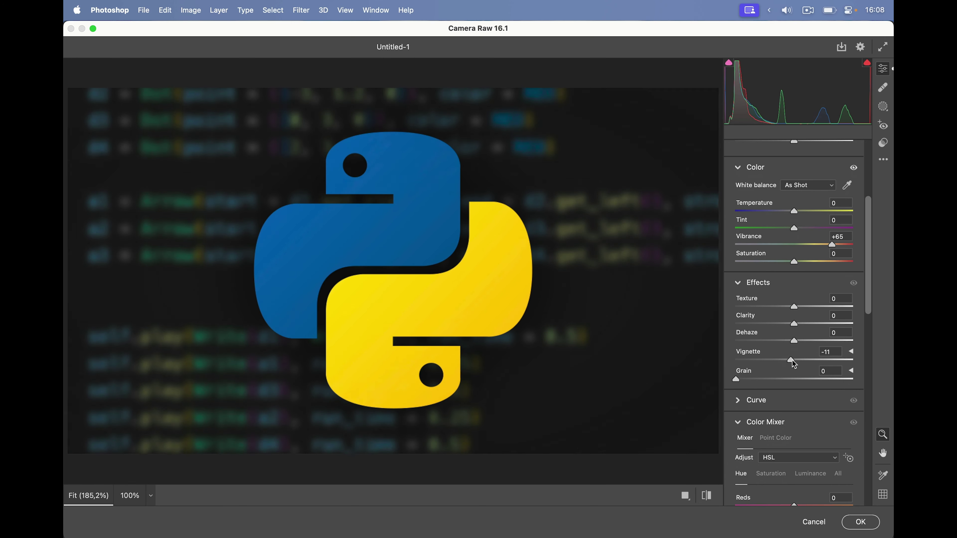
click(861, 522)
Upload the mp4 from Finder and set HOW I LEANRED PYTHON.jpg as the video's thumbnail.
key(alt)
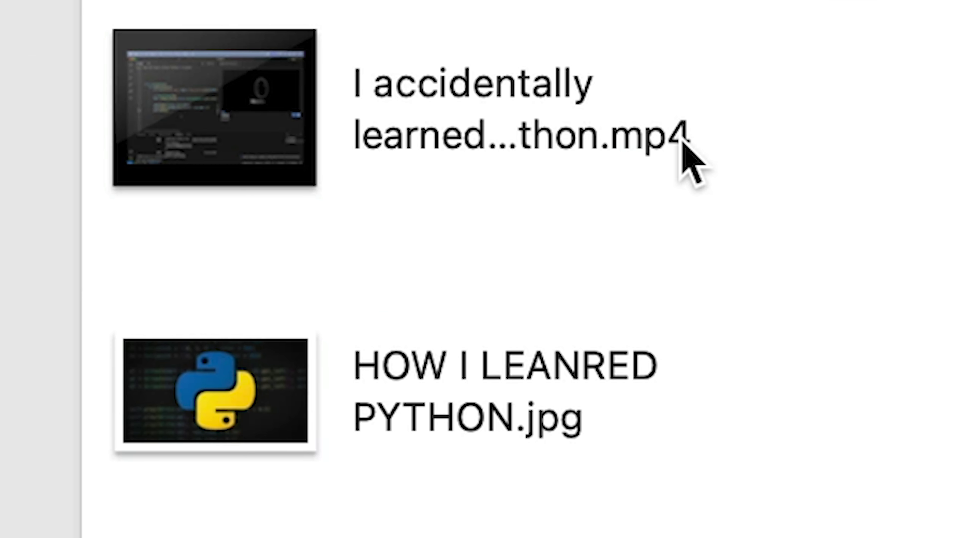
click(513, 145)
click(465, 394)
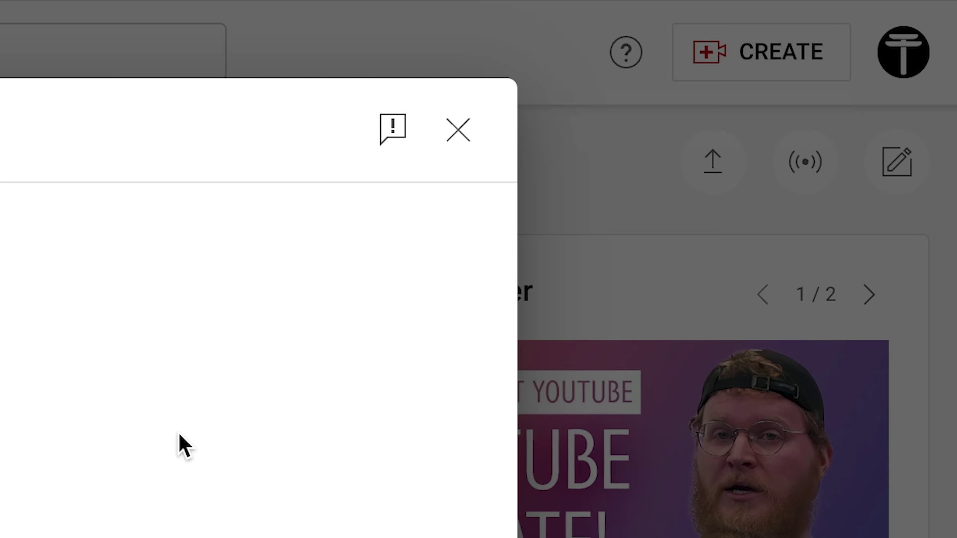
drag(567, 151, 400, 297)
drag(577, 217, 260, 434)
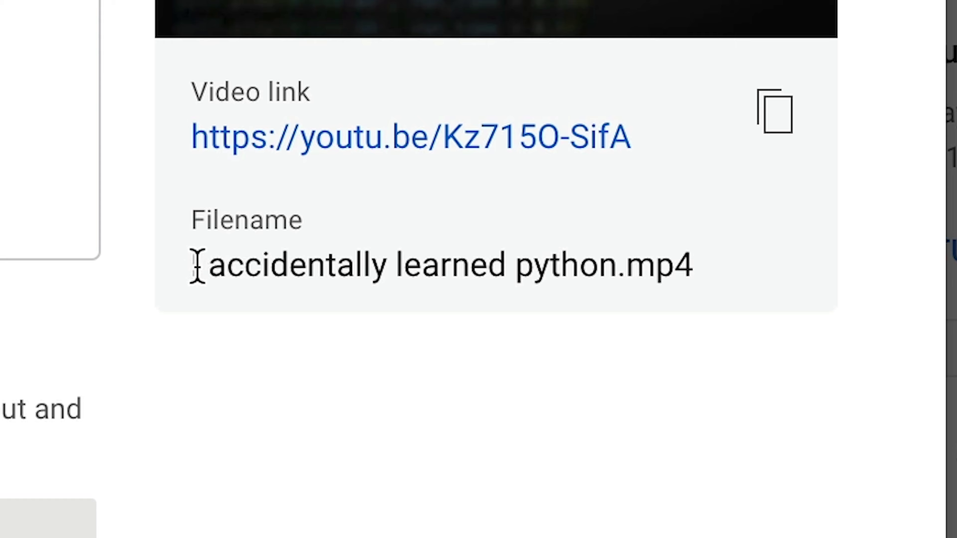
Replace 'python' in the upload title so it reads 'I accidentally learned to code'.
drag(559, 355, 660, 355)
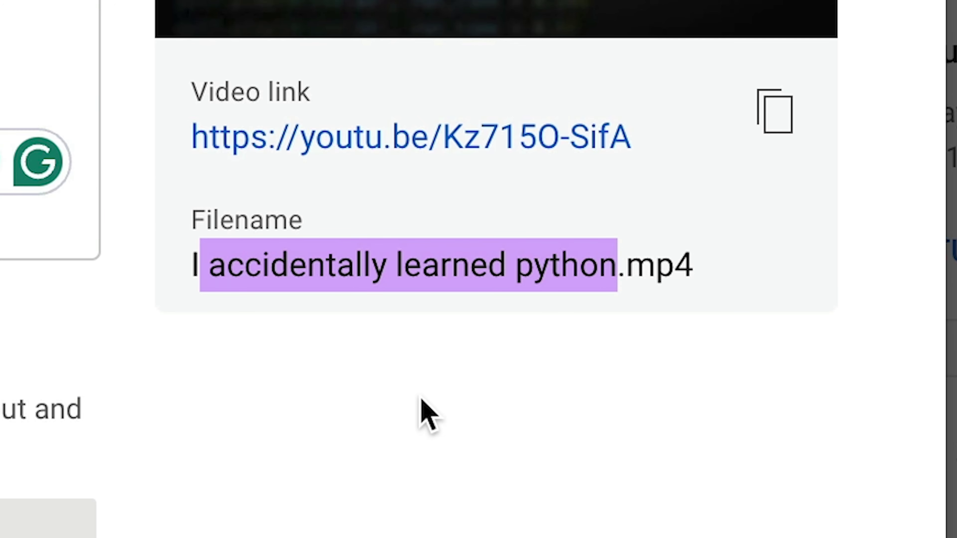
drag(521, 188, 591, 186)
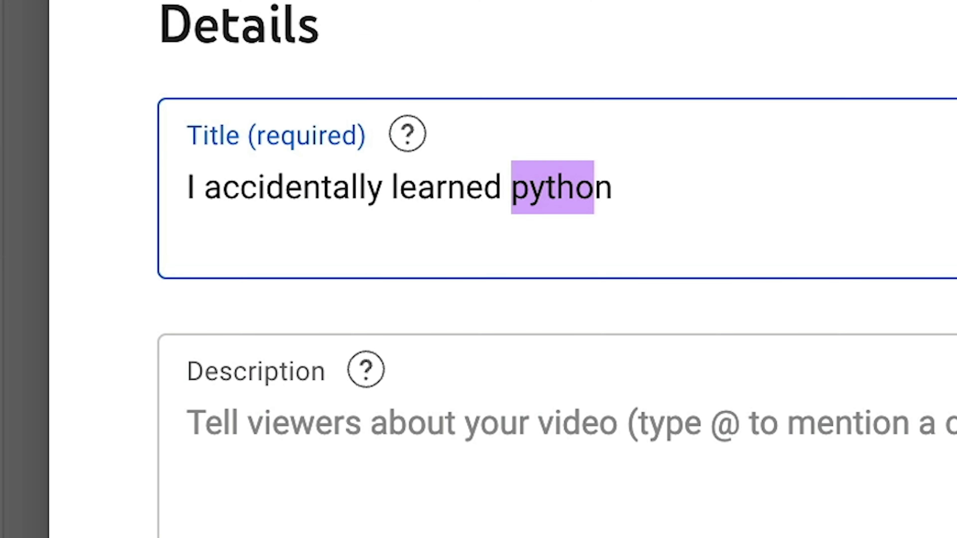
click(613, 187)
key(BackSpace)
key(BackSpace)
key(BackSpace)
key(BackSpace)
key(BackSpace)
key(BackSpace)
key(BackSpace)
key(BackSpace)
key(BackSpace)
key(BackSpace)
key(BackSpace)
key(BackSpace)
key(BackSpace)
key(BackSpace)
text(learned to code)
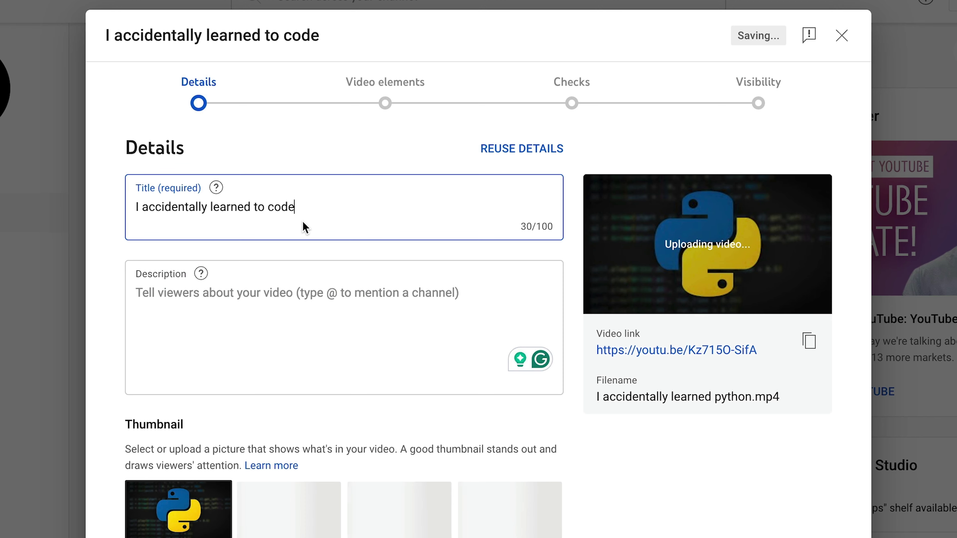
drag(299, 211, 252, 207)
click(316, 205)
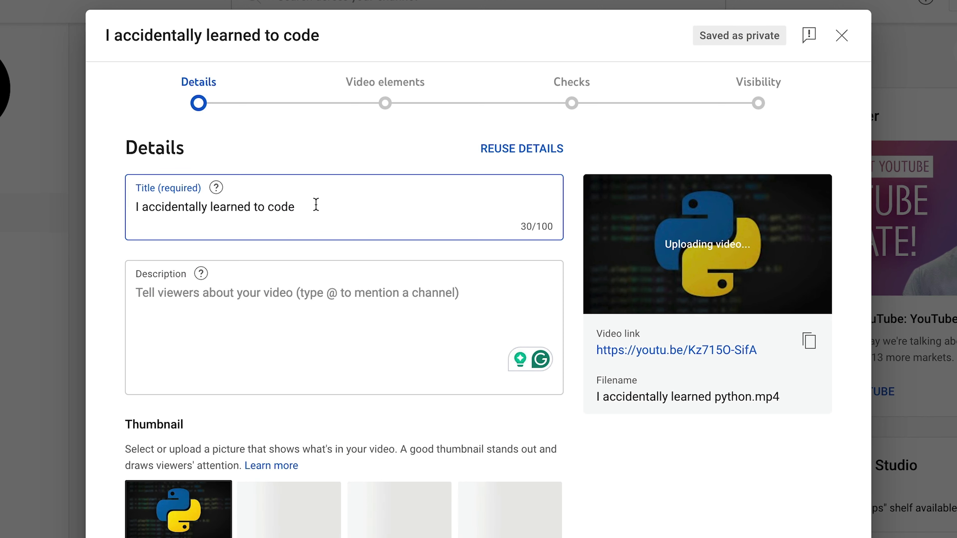
drag(330, 207, 115, 203)
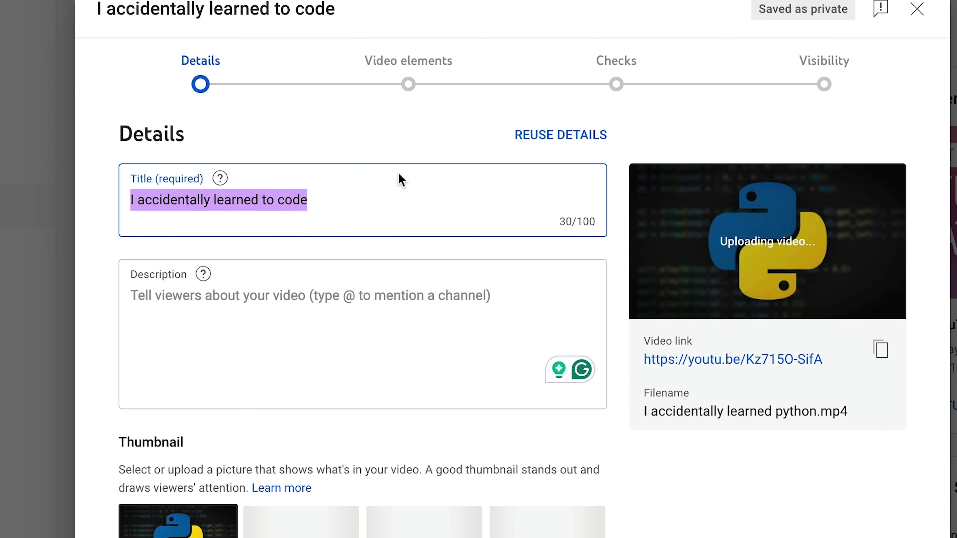
click(360, 206)
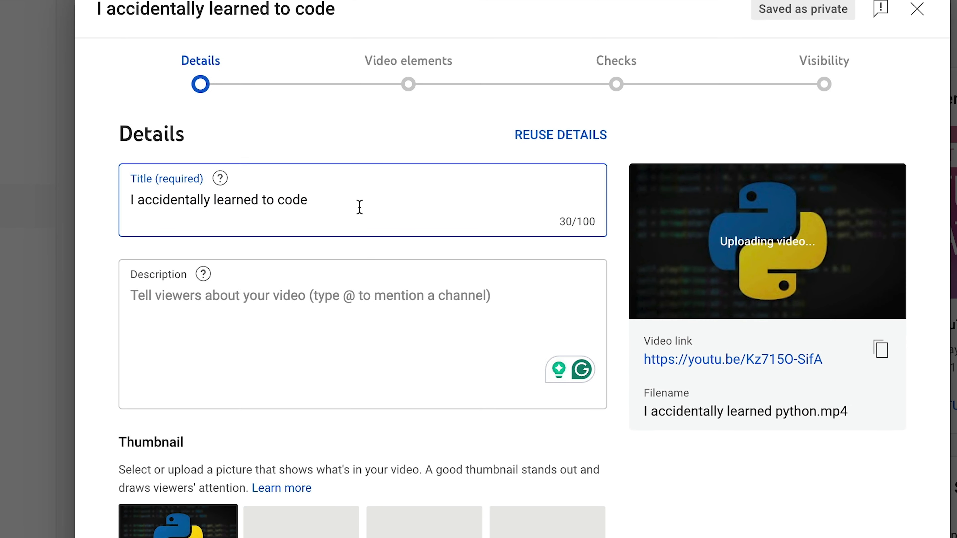
click(292, 290)
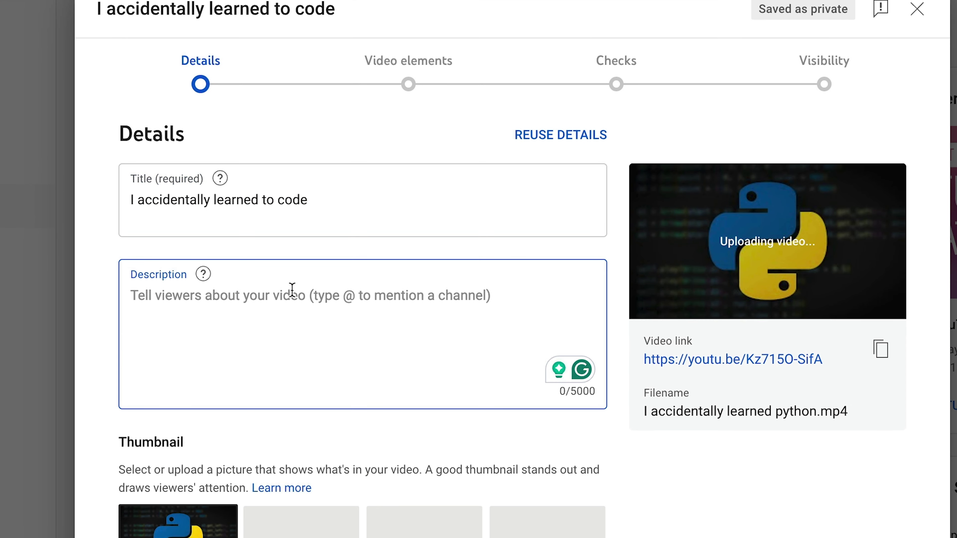
Bring in the Manim course link and add a 'My YouTube Course' line with the store URL.
click(916, 6)
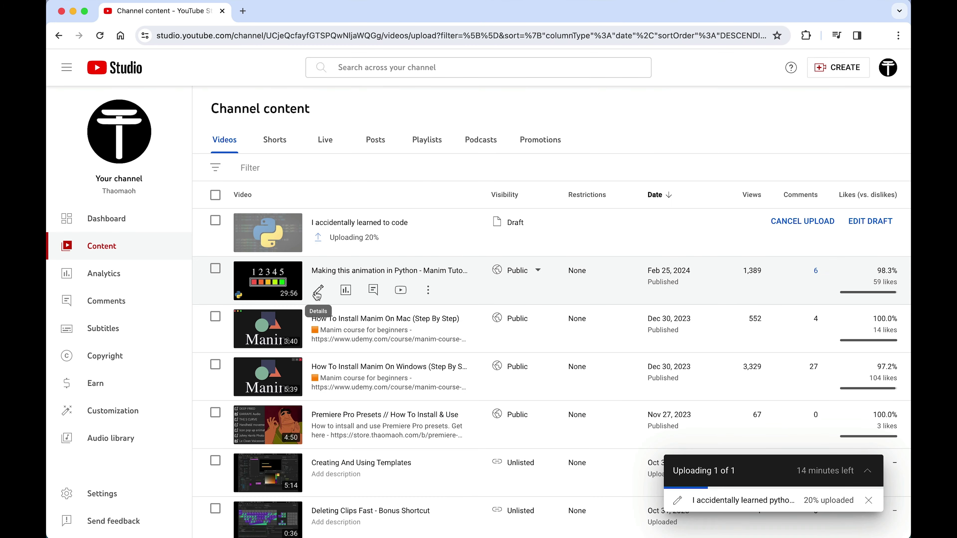
click(317, 296)
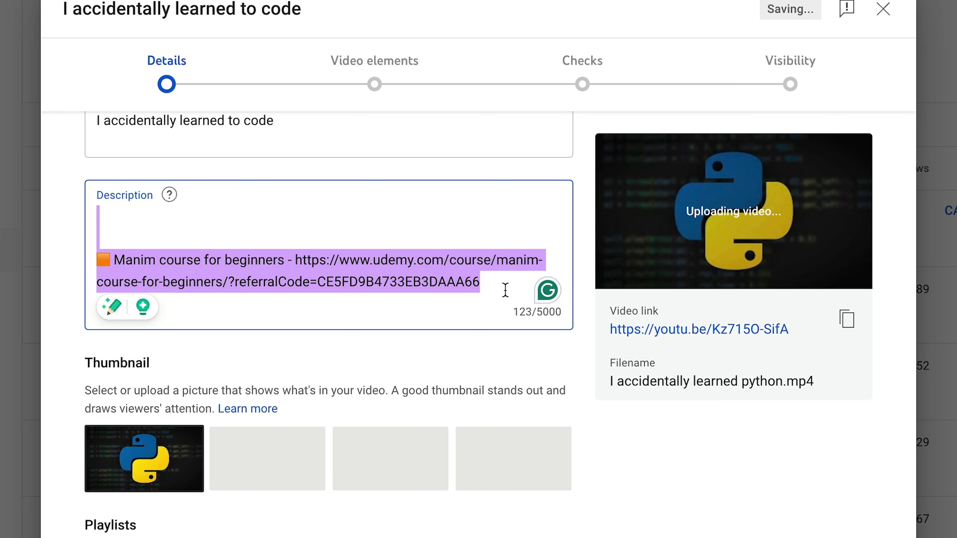
click(505, 289)
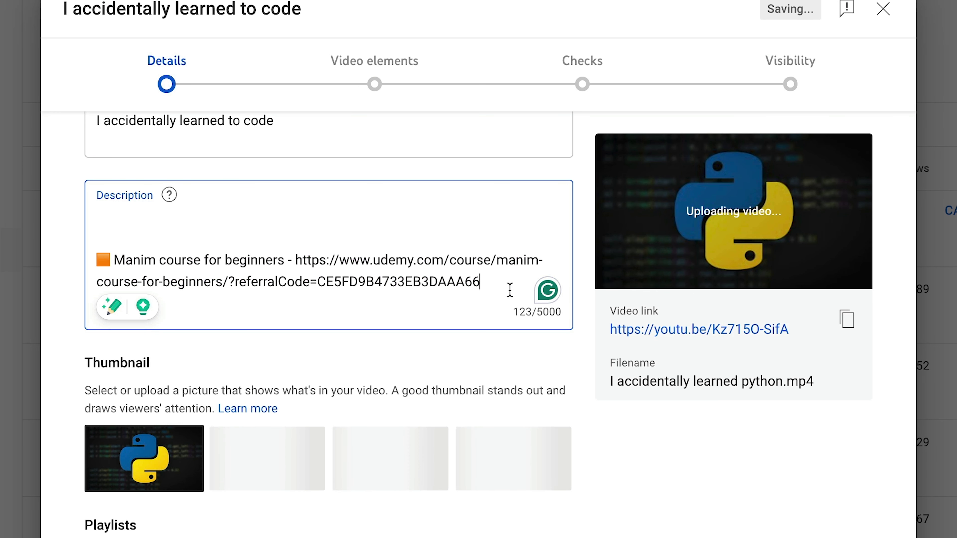
key(Return)
key(Return)
text(My YouUBte)
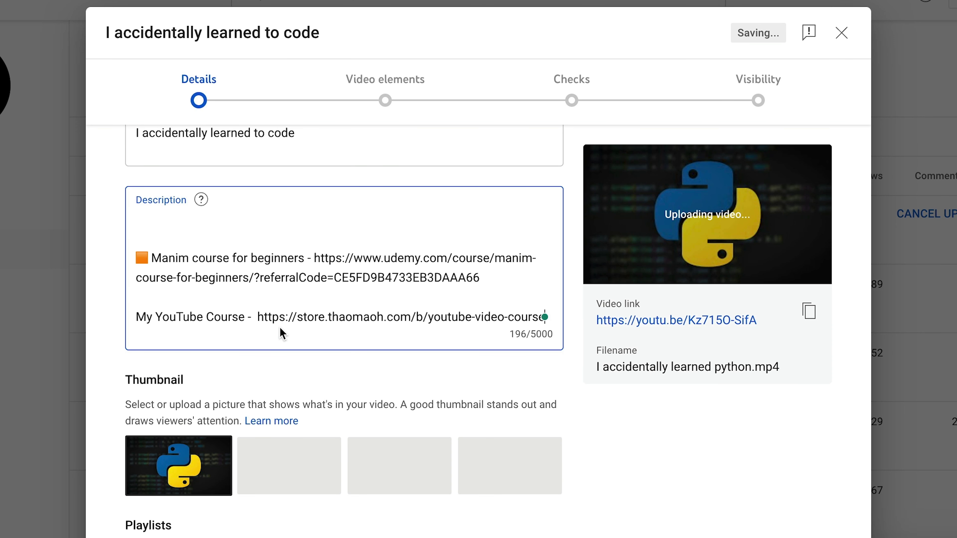
click(136, 316)
key(ctrl+super+space)
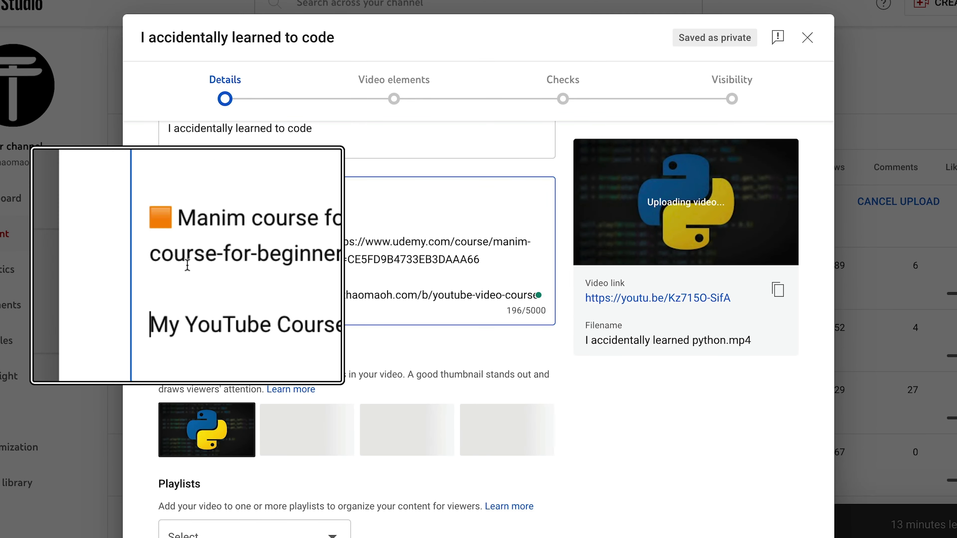
Insert a 🎥 movie-camera emoji before the course line in the description.
key(ctrl+super+space)
click(800, 125)
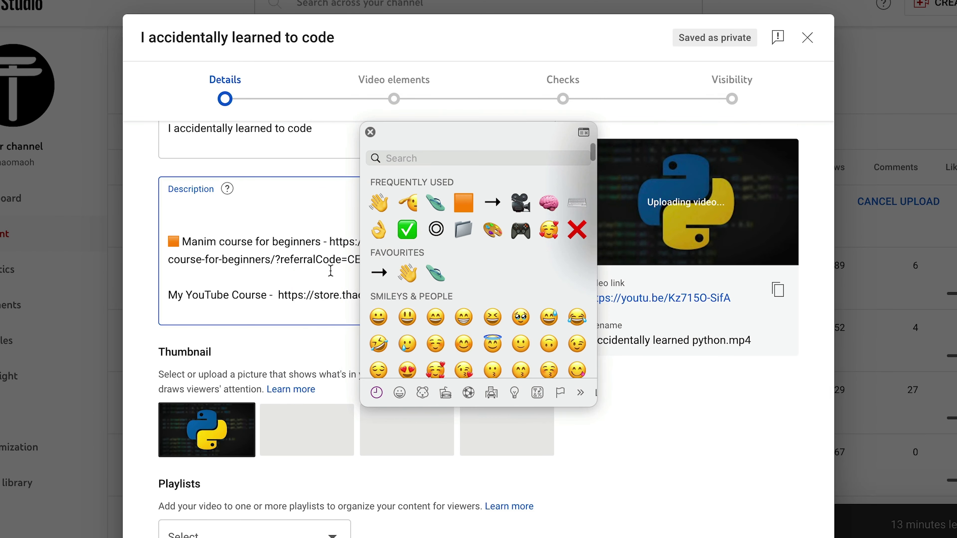
scroll(477, 306, down, 3)
scroll(478, 306, up, 3)
click(521, 215)
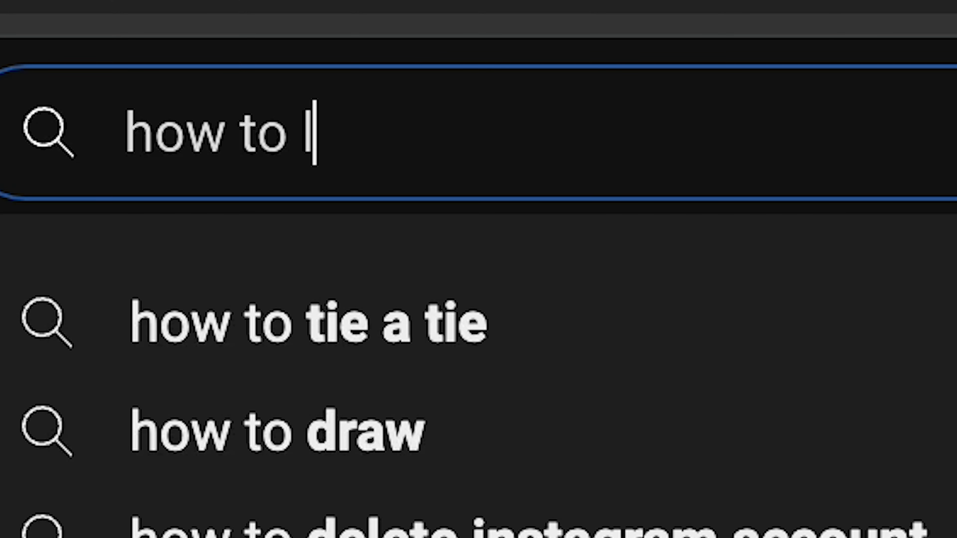
Add the opening line 'How I learned Python. Or did I?' to the description.
text(earn python)
key(Return)
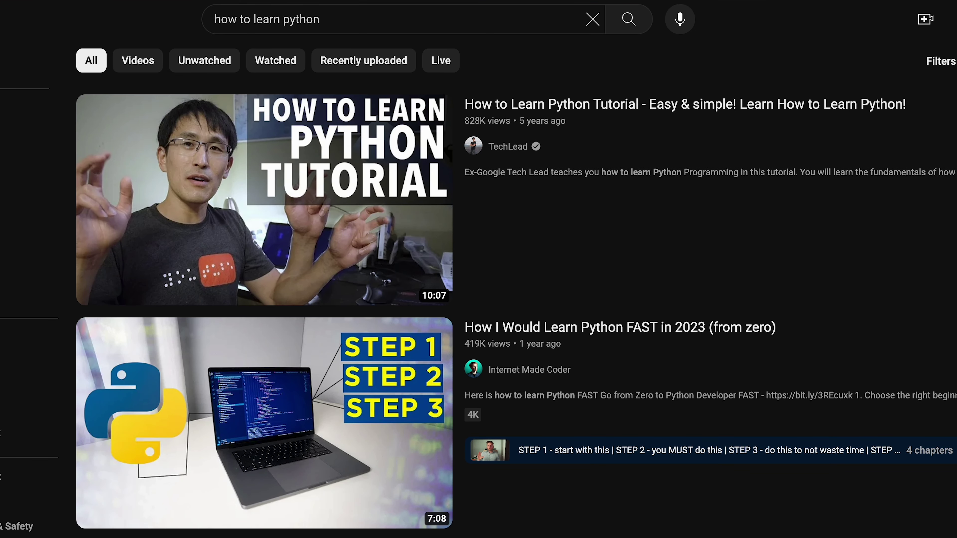
scroll(64, 344, down, 4)
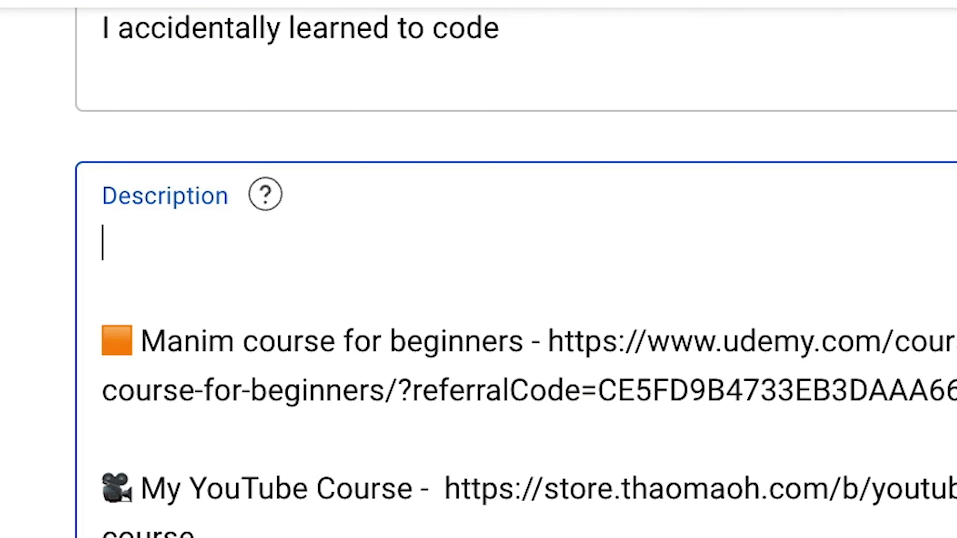
text(How )
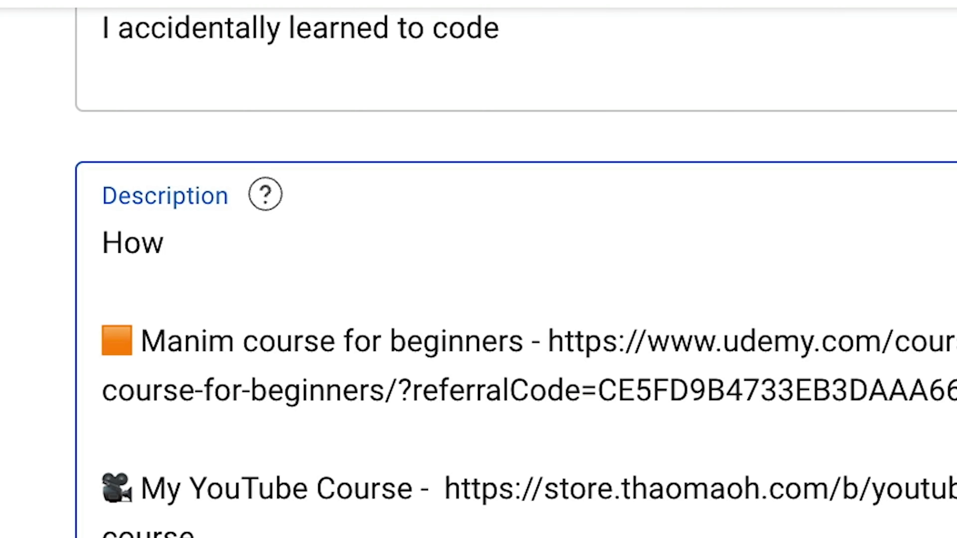
text(I learned python. Or)
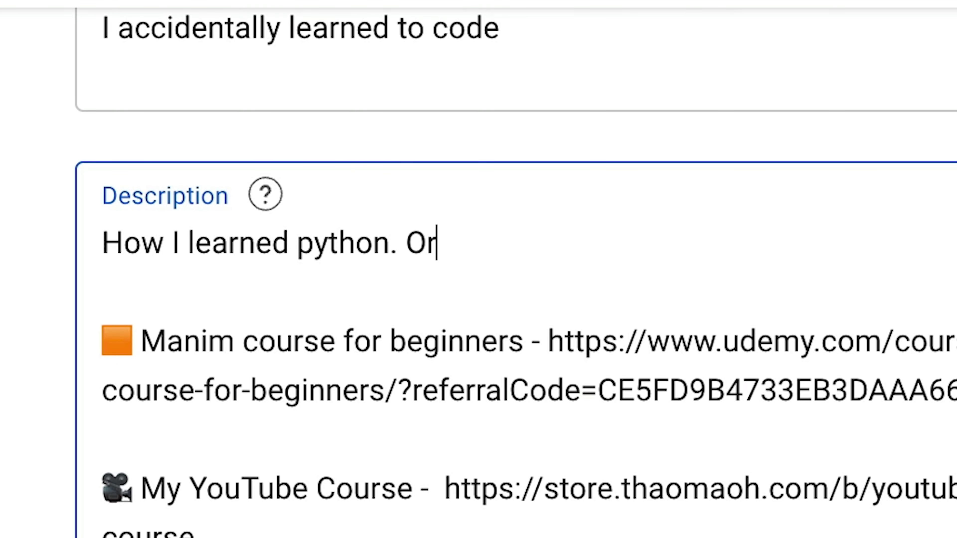
text( did i?)
click(313, 245)
key(BackSpace)
text(P)
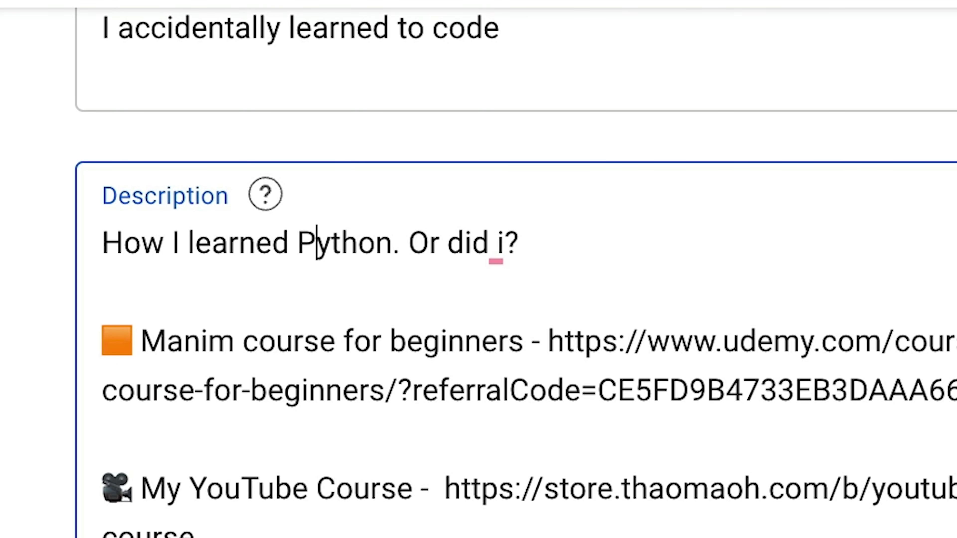
scroll(180, 264, down, 5)
click(170, 236)
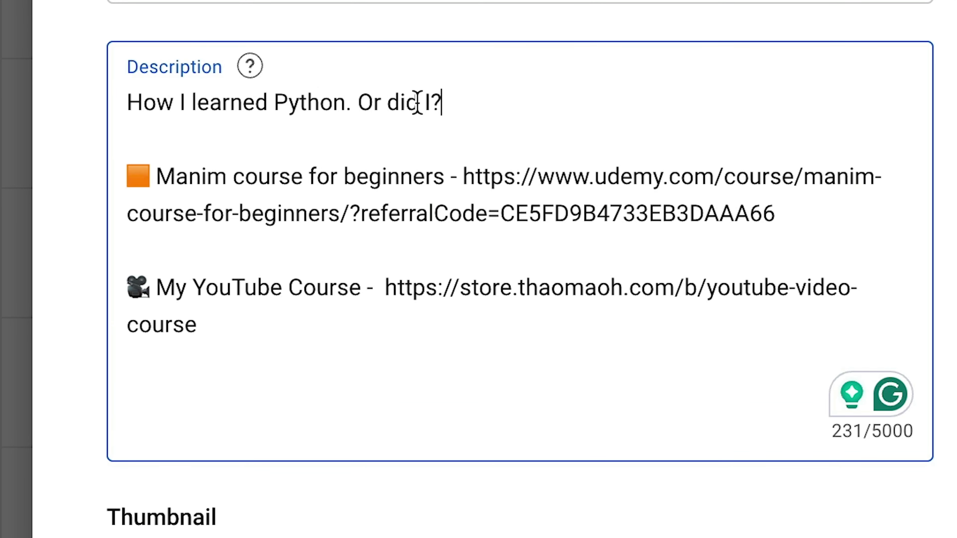
Append a keyword paragraph about learning to code in Python and programming.
triple_click(255, 89)
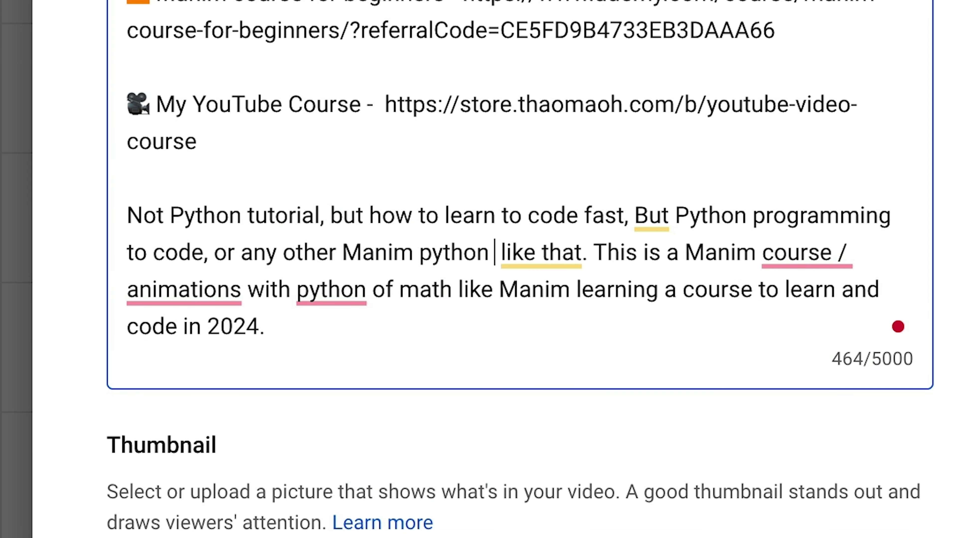
text(How I learned to code / and with easiest way to learn python of coding like what do you need to learn to code in Python and Programming is in 2024.)
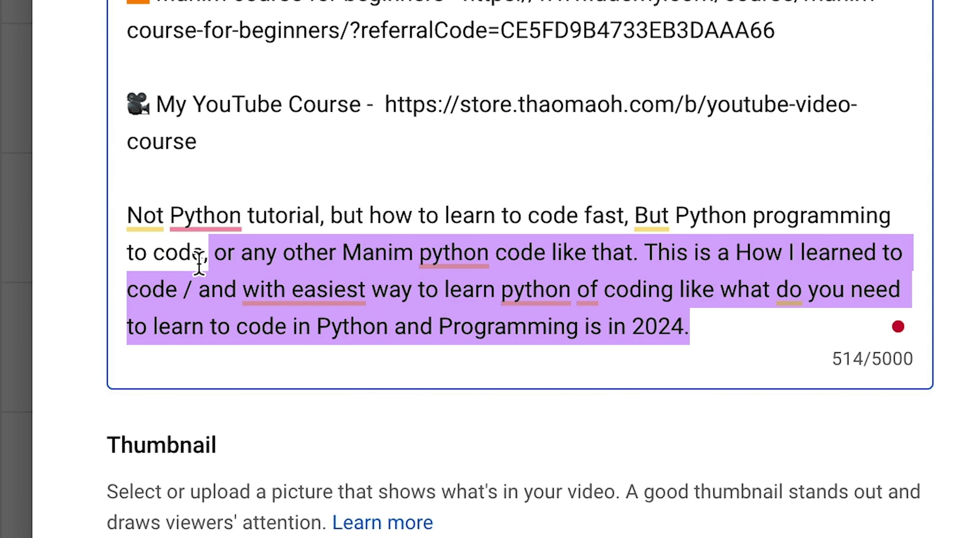
key(ctrl+Delete)
key(ctrl+Delete)
key(ctrl+Delete)
key(ctrl+Delete)
key(ctrl+Delete)
key(ctrl+Delete)
key(ctrl+Delete)
text(learn to code in Python and Programming is)
click(587, 128)
key(ctrl+a)
click(434, 137)
scroll(511, 199, down, 10)
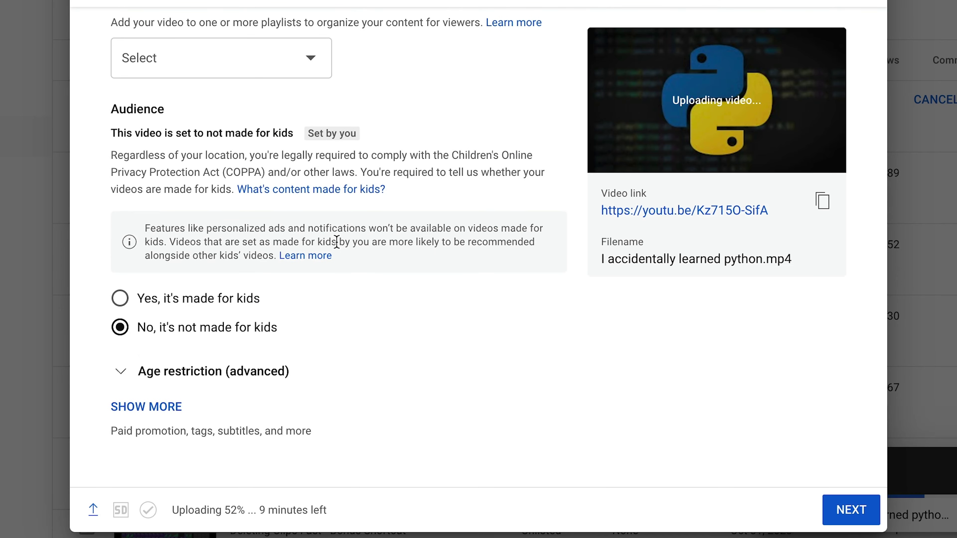
Add tags like Python, pthon, learn python, programming, coding tutorial and manim.
click(148, 406)
scroll(438, 356, down, 15)
scroll(437, 351, down, 2)
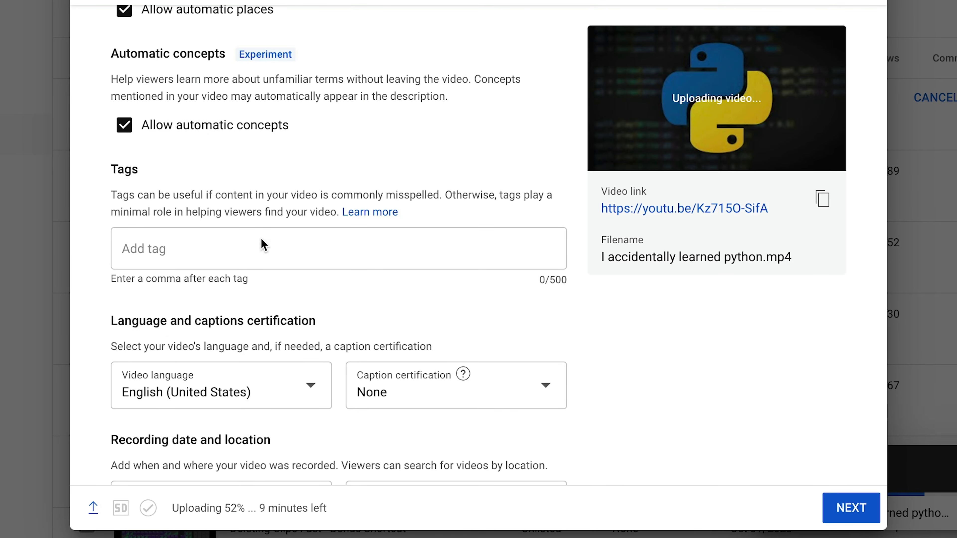
click(175, 249)
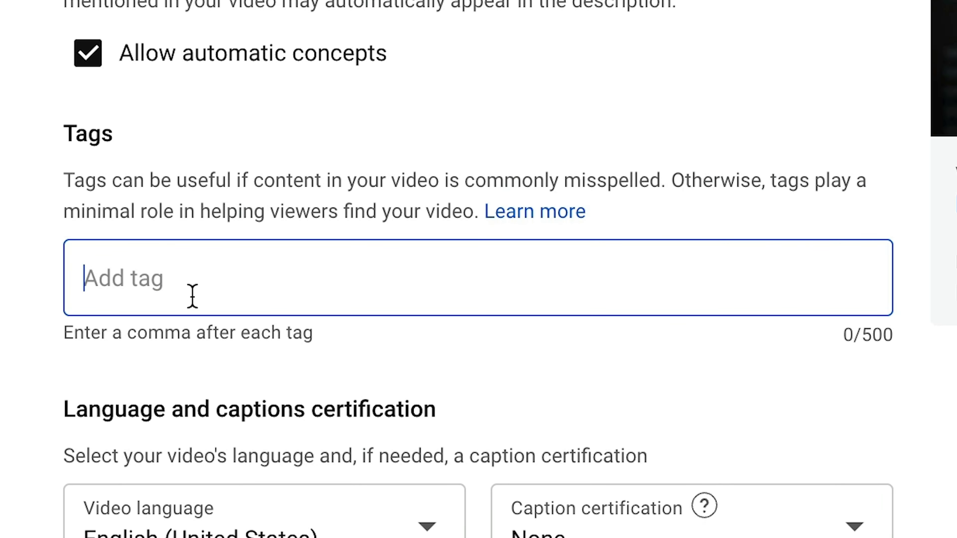
text(Python,pthon,learn python,leran to code,learn coding,code,codes,pyhton,ypthon,programing,programming)
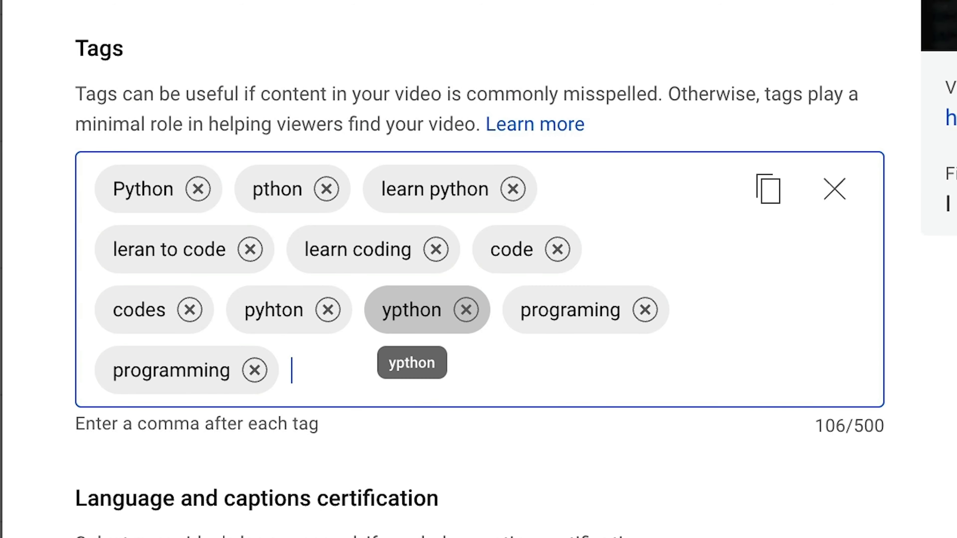
text(porogramming,porogramming,learned python,)
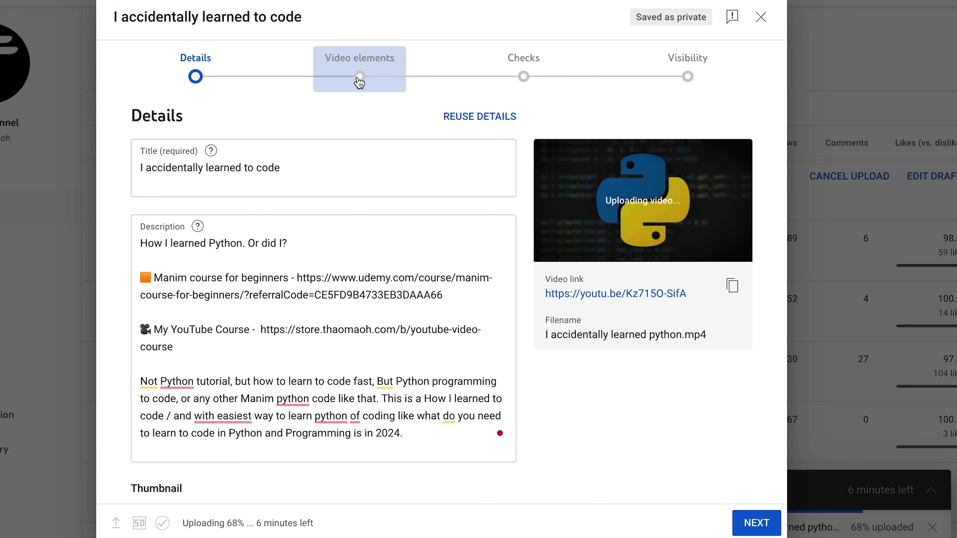
Add the one-video-and-subscribe end screen template and nudge its video element slightly right.
click(359, 80)
click(725, 274)
click(178, 155)
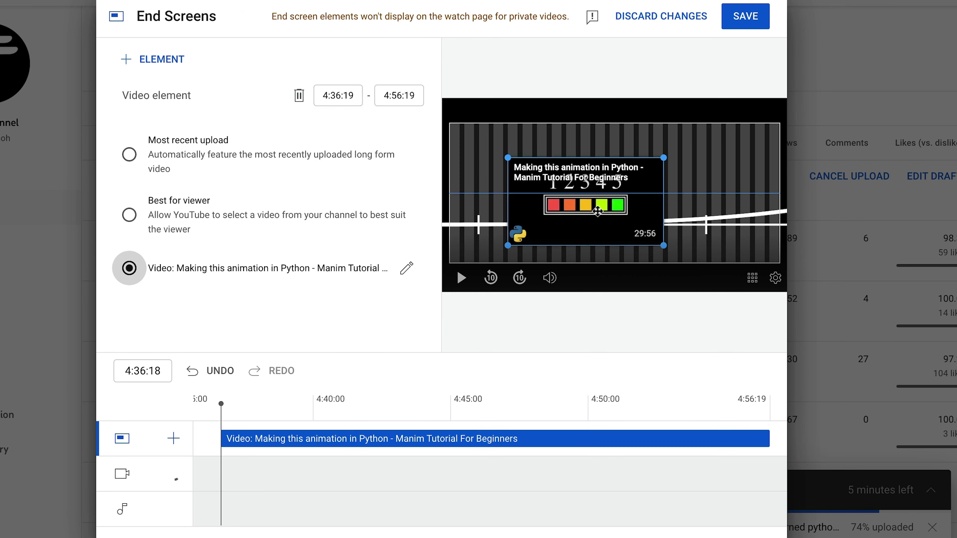
drag(591, 192, 596, 192)
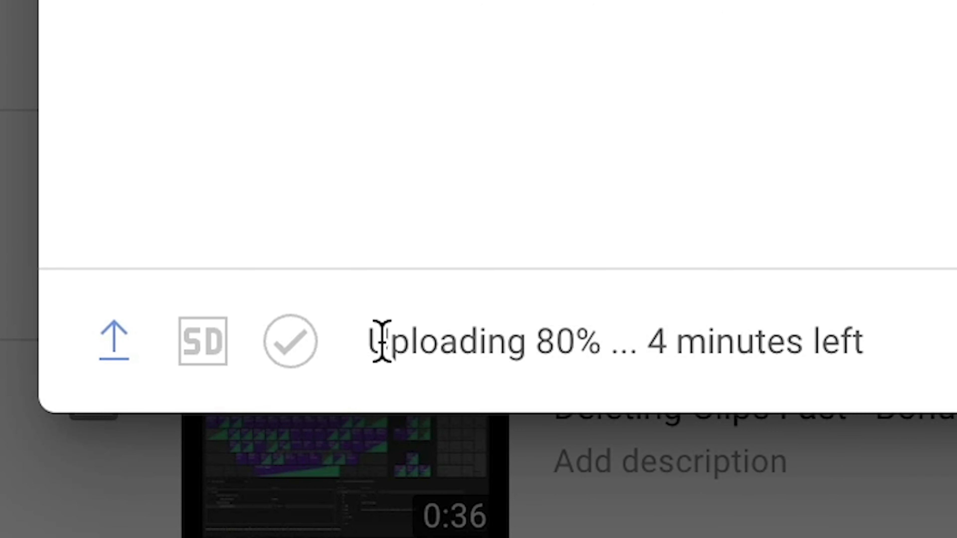
Highlight the upload progress percentage, then proceed to the Visibility step.
drag(170, 521, 212, 522)
drag(597, 343, 617, 342)
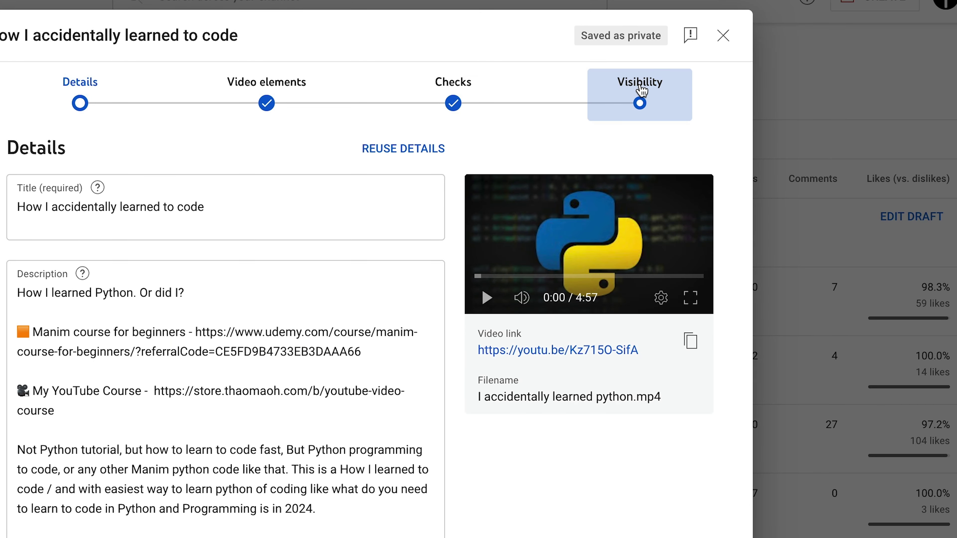
click(641, 90)
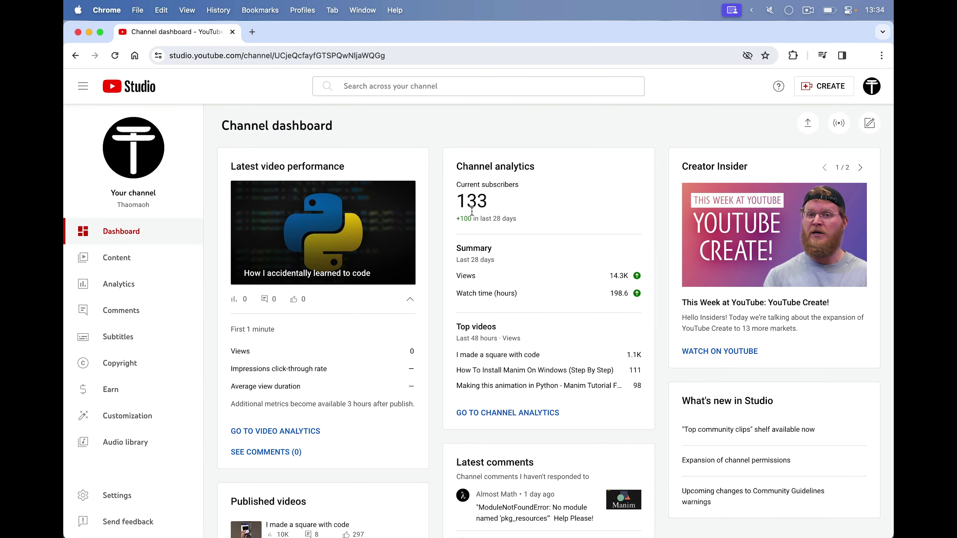
Open the public channel page in a new tab, highlight its 133 subscribers, and select the time log lines.
double_click(472, 201)
click(134, 149)
scroll(711, 263, down, 2)
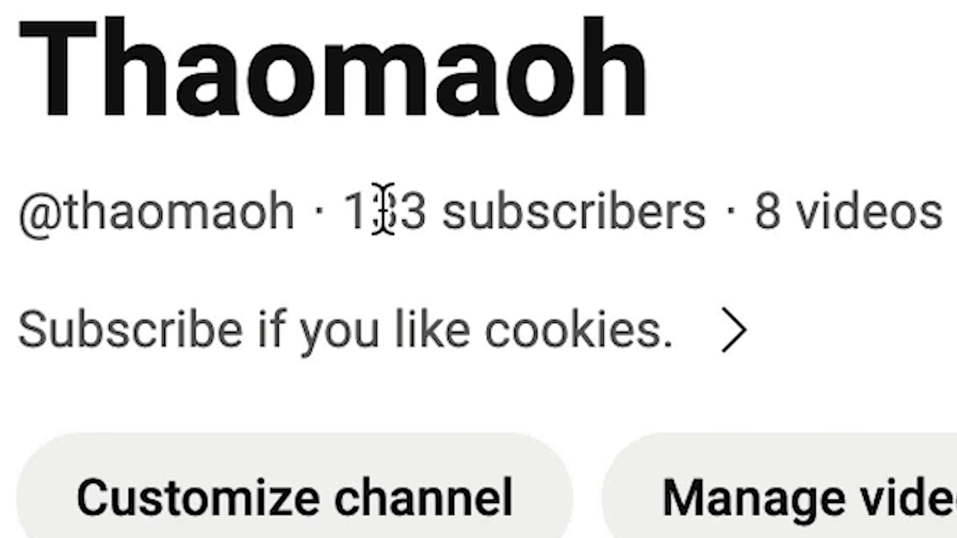
drag(343, 213, 703, 229)
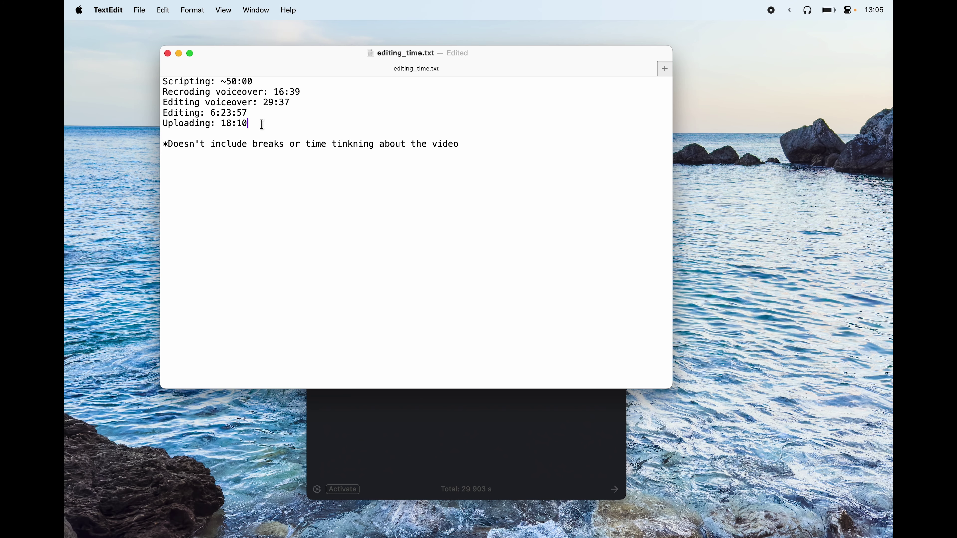
drag(430, 331, 64, 157)
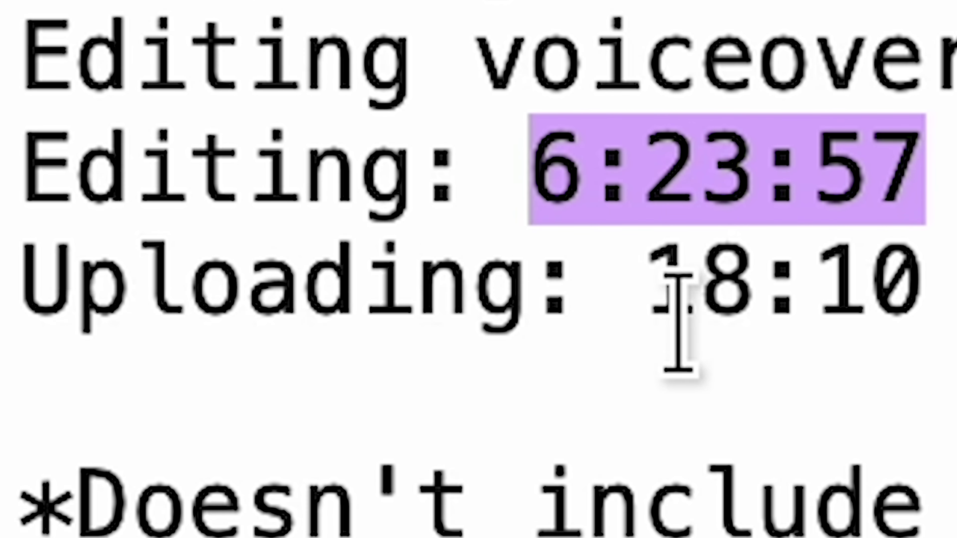
Add a 'Making thumbnail' line above the 18:10 Uploading time in the note.
drag(649, 344, 914, 345)
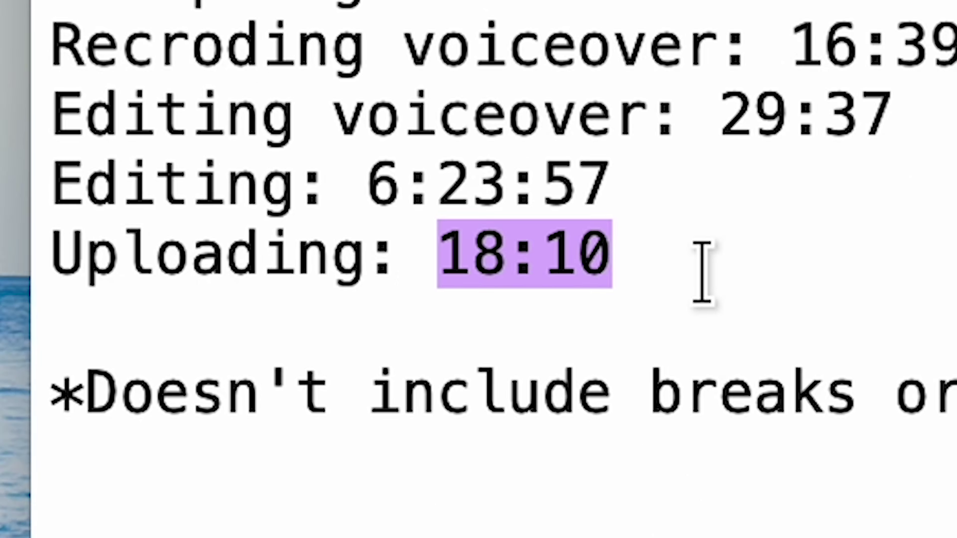
click(919, 184)
key(Return)
text(Making thumbnail)
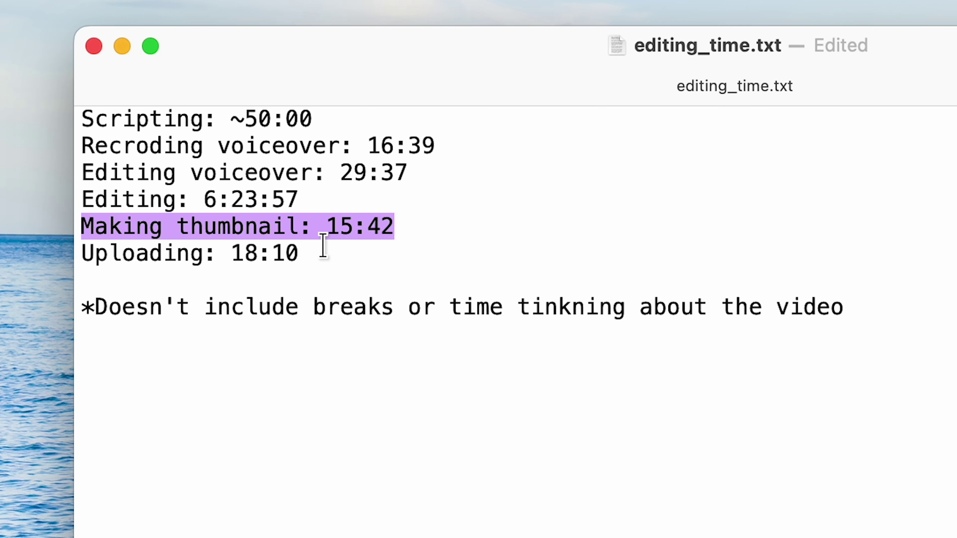
Total the production times in Numi and convert the result with 'to hour'.
click(331, 248)
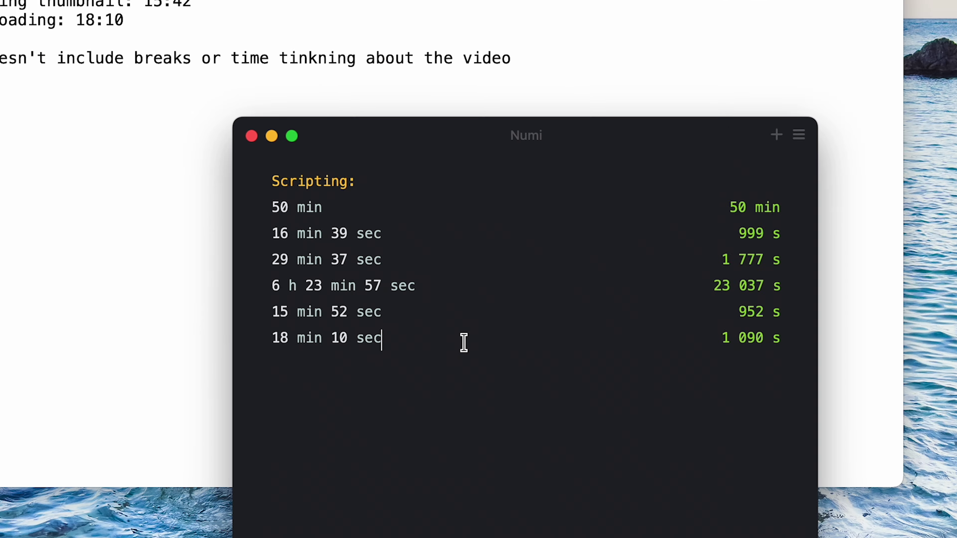
key(Return)
text(total)
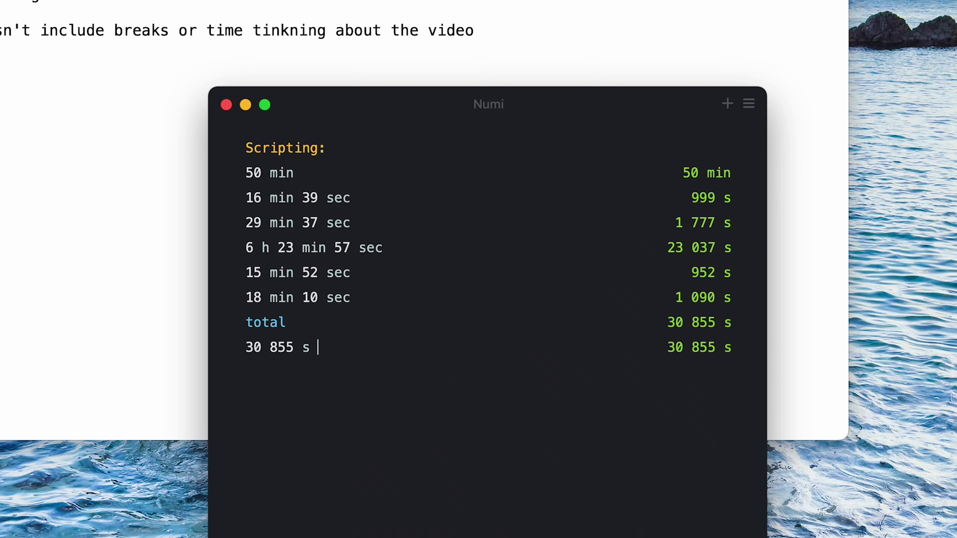
text(to hour)
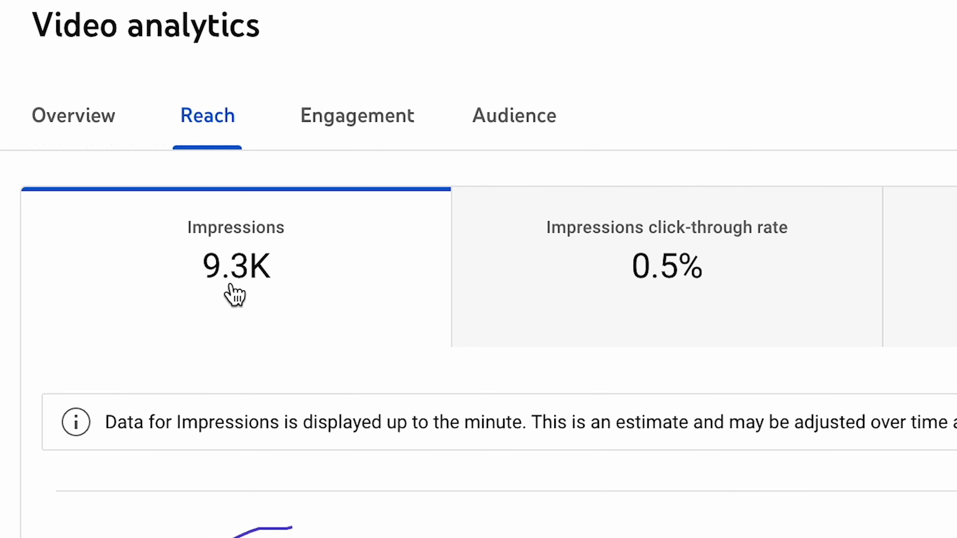
Highlight the 0.5% click-through rate, show its chart, and dismiss the Learn More popup.
drag(384, 263, 540, 252)
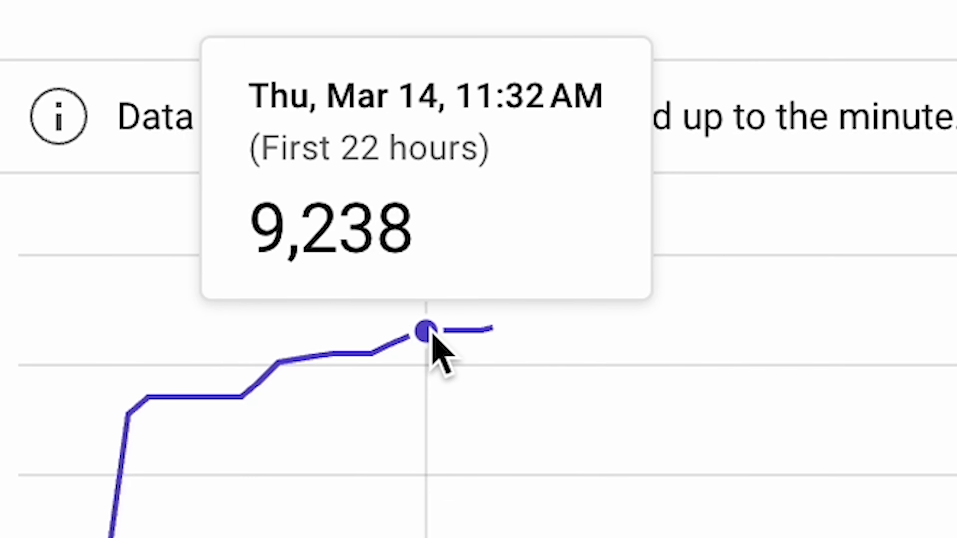
click(595, 107)
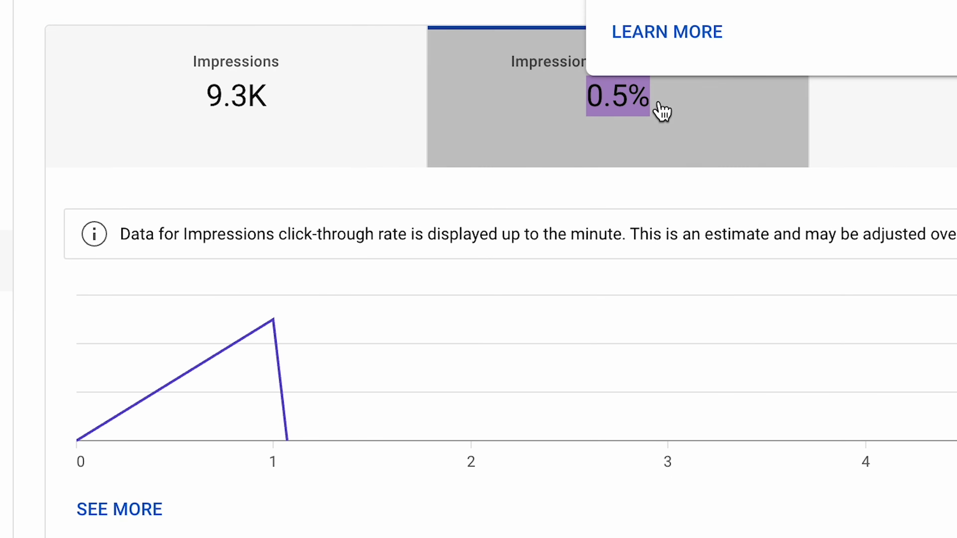
click(633, 127)
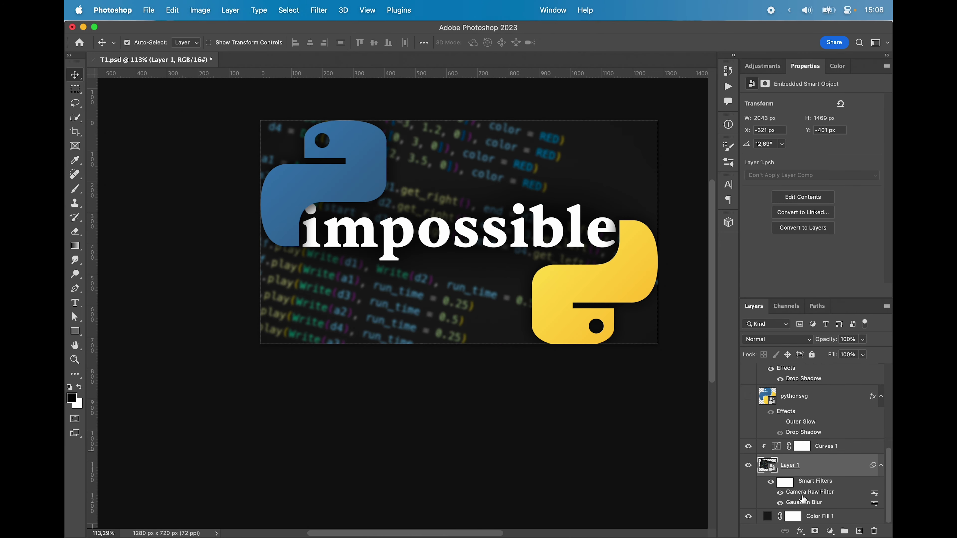
Open the blur filter settings of the code background layer.
double_click(804, 499)
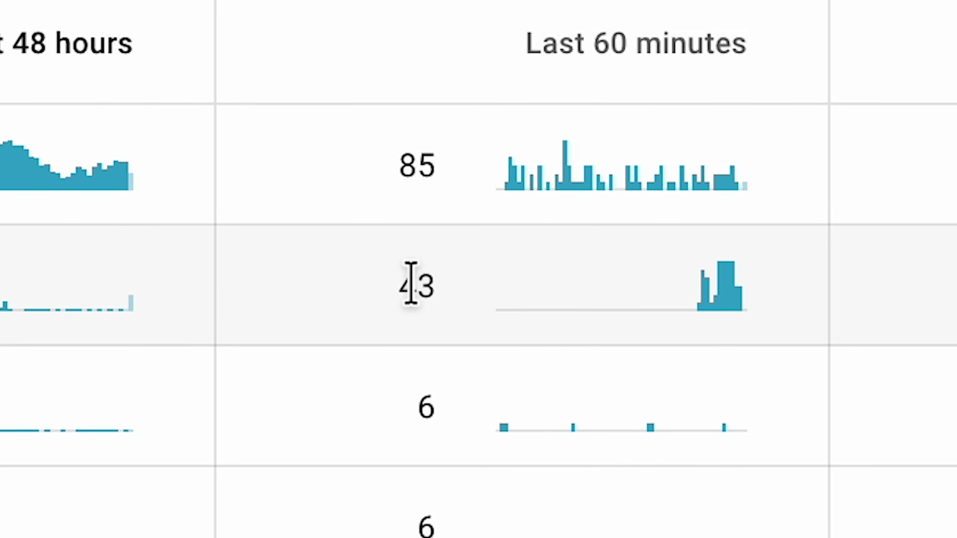
Highlight the 43 views in the last hour and the Browse features traffic source.
double_click(602, 386)
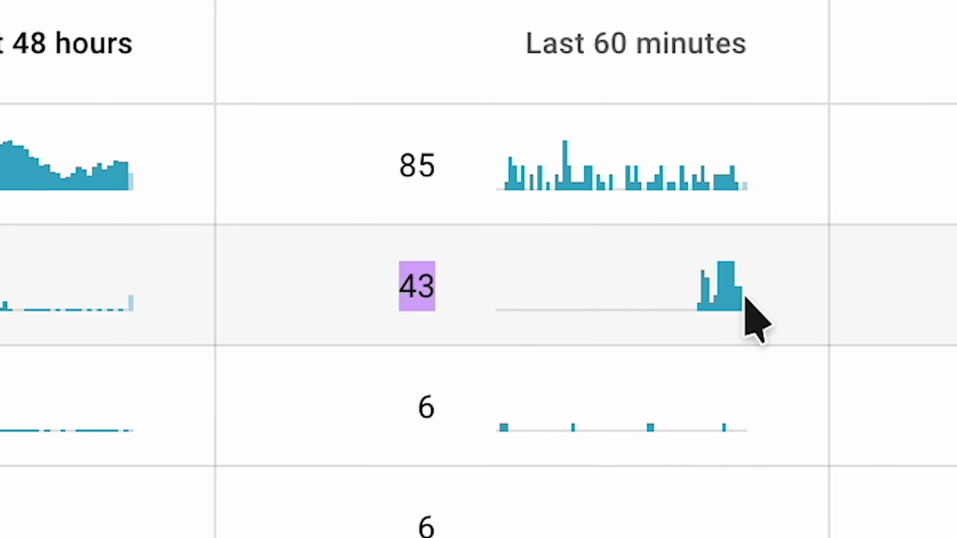
click(769, 321)
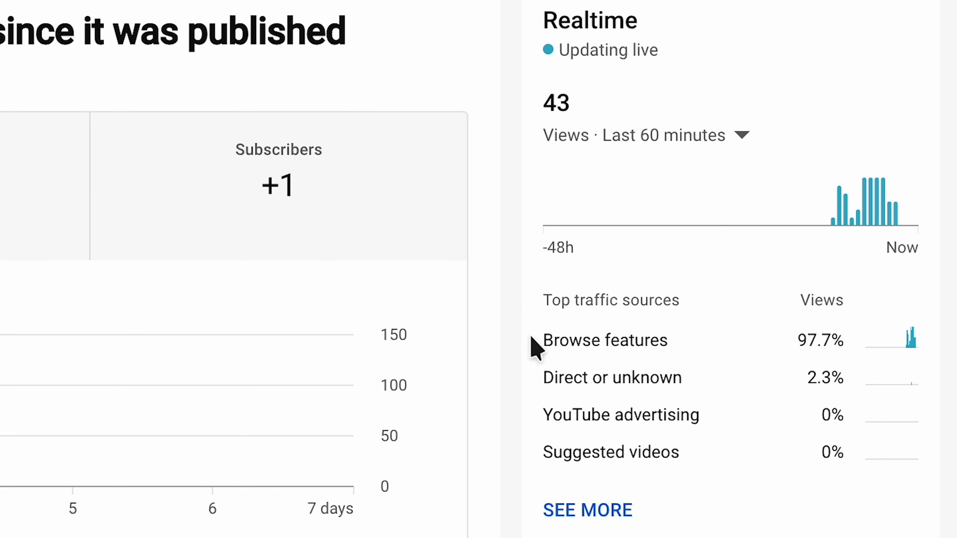
drag(534, 342, 660, 348)
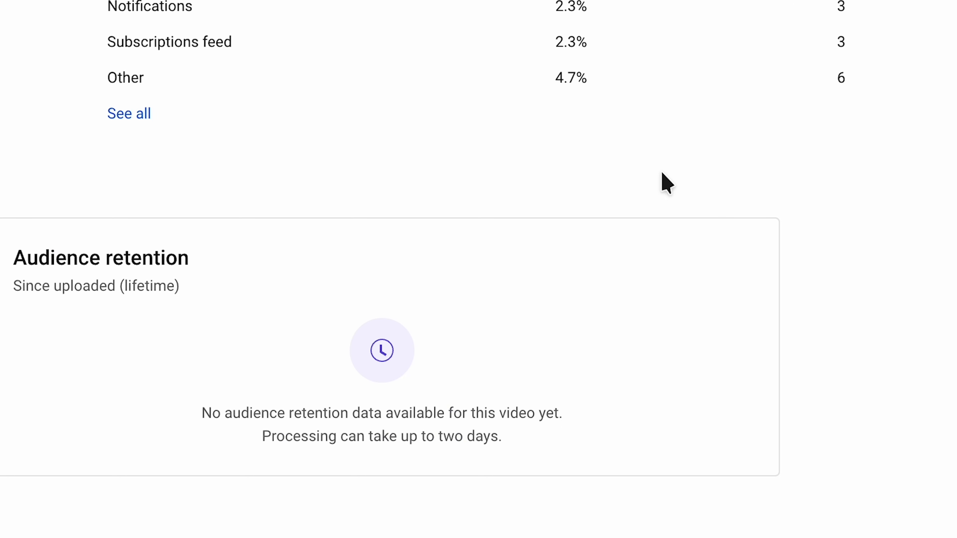
Scroll back up and highlight the video's 2.3K total views.
scroll(663, 183, up, 5)
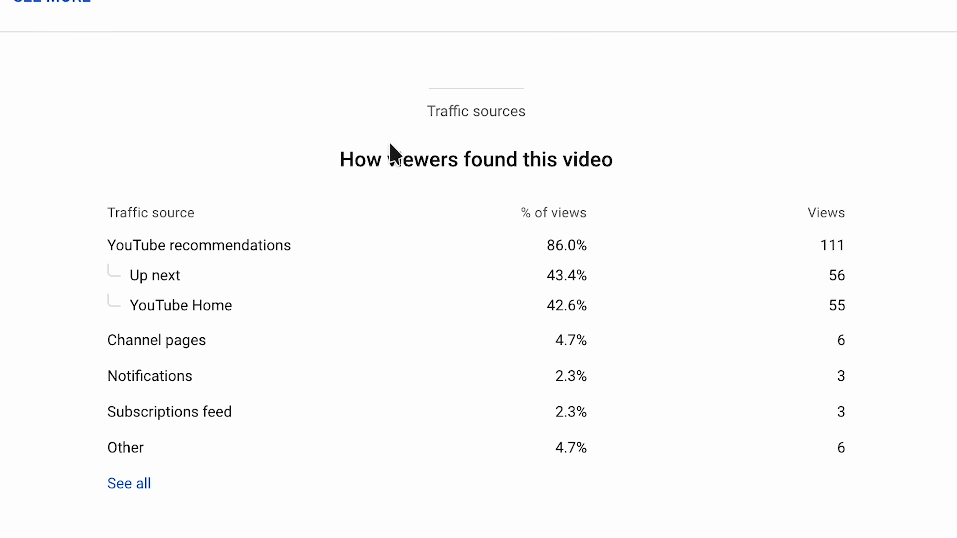
mouse_move(126, 255)
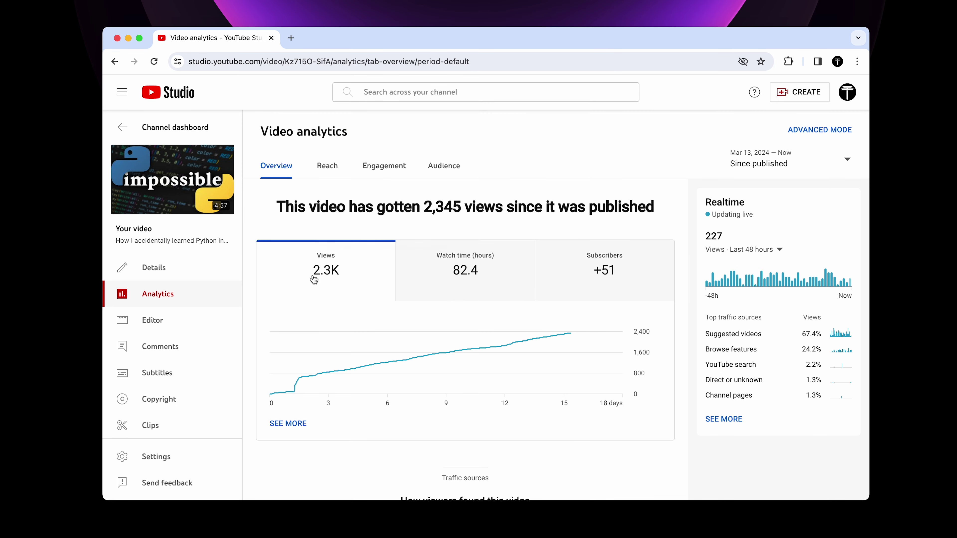
drag(315, 278, 356, 275)
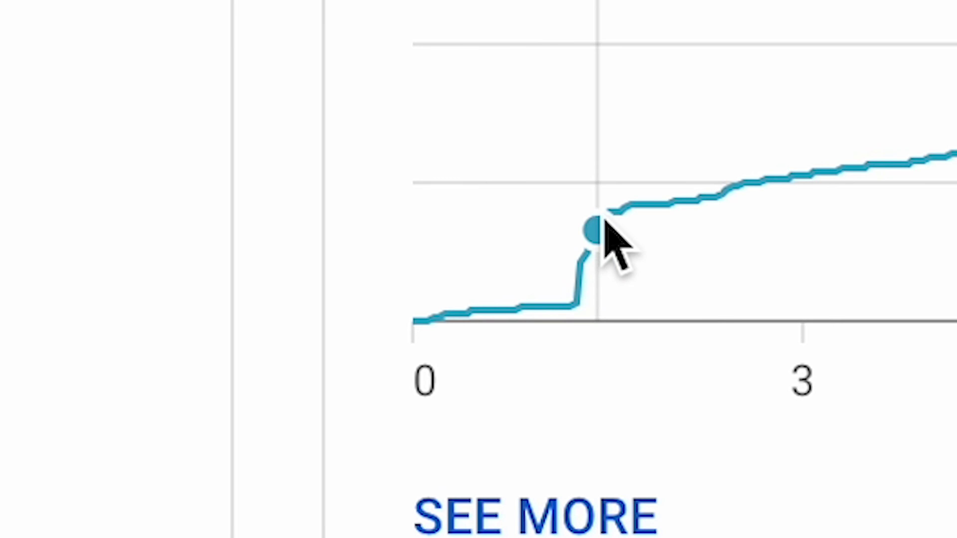
mouse_move(916, 264)
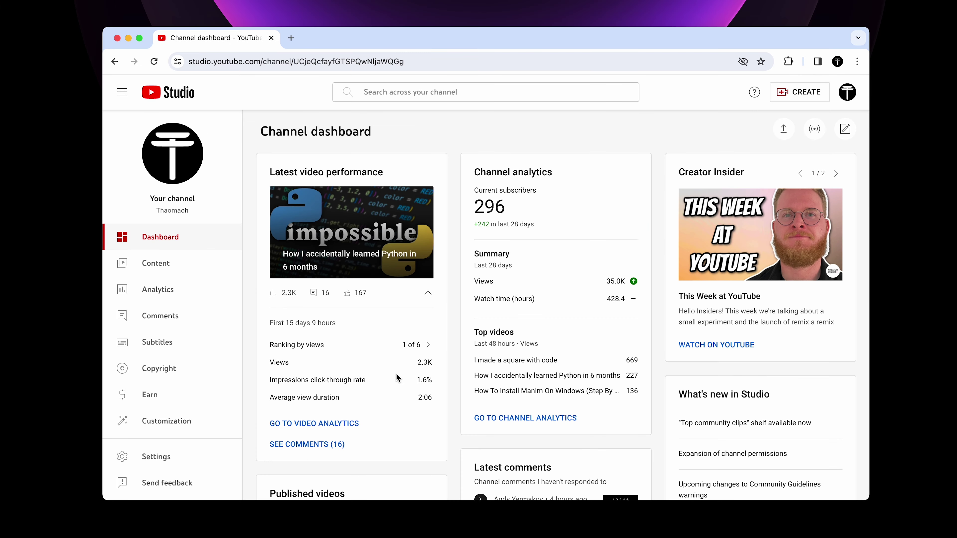
scroll(397, 373, down, 3)
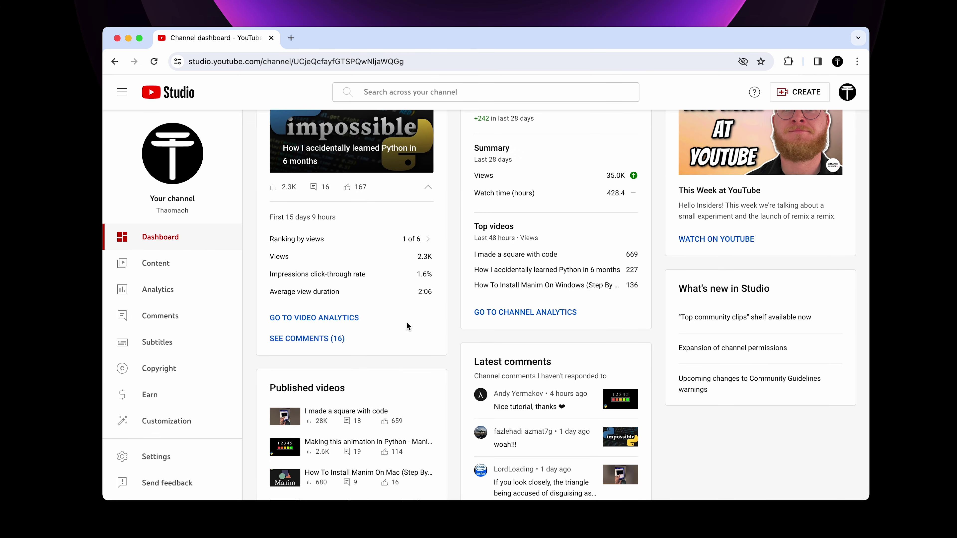
scroll(399, 323, up, 2)
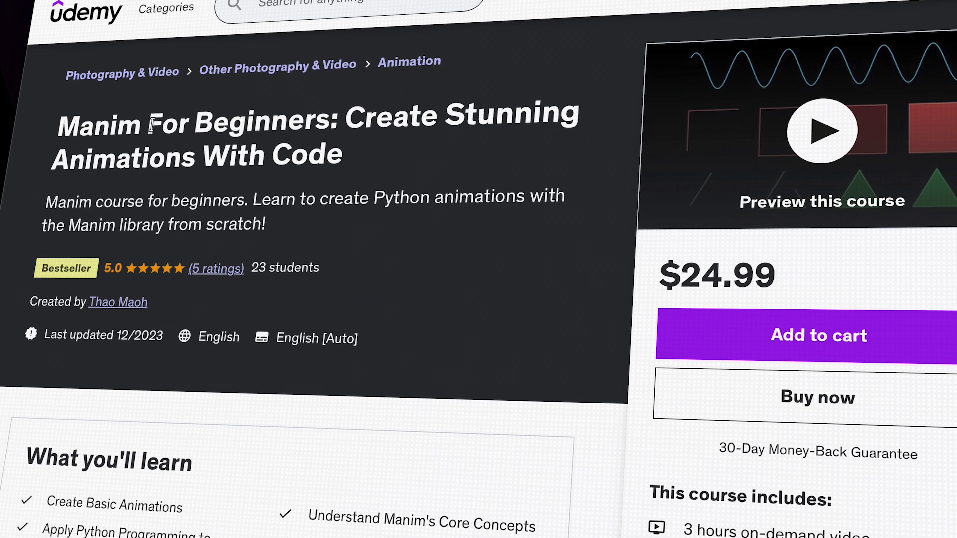
Expand The Basics in the Manim course content to list its 11 lectures.
scroll(571, 271, down, 10)
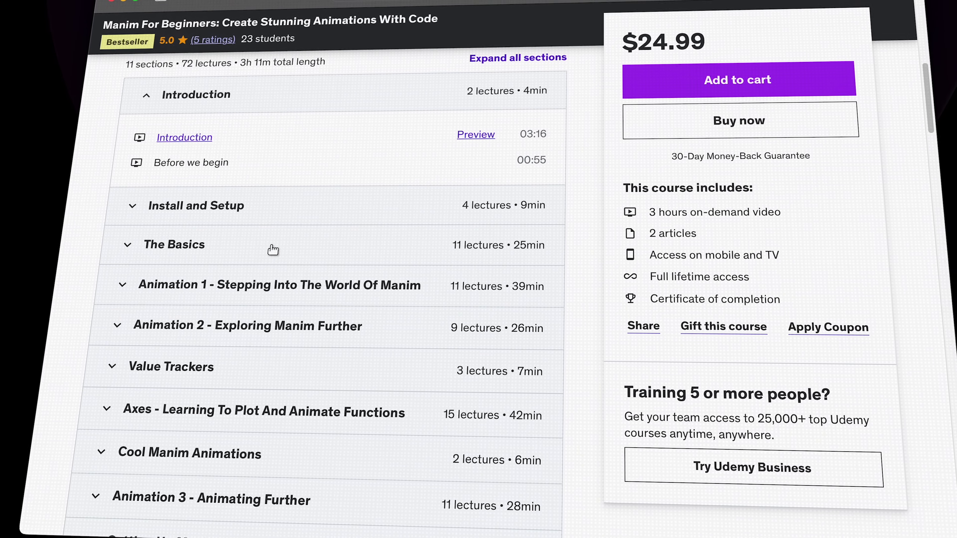
click(278, 247)
scroll(316, 285, down, 3)
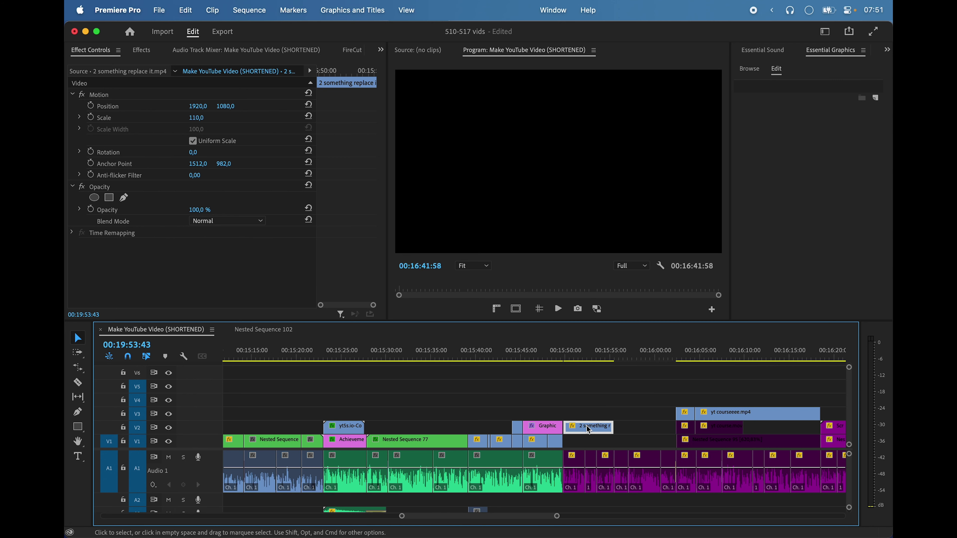
Open the YouTube Video Course page and expand Chapter 2, Premiere Pro Basics.
key(=)
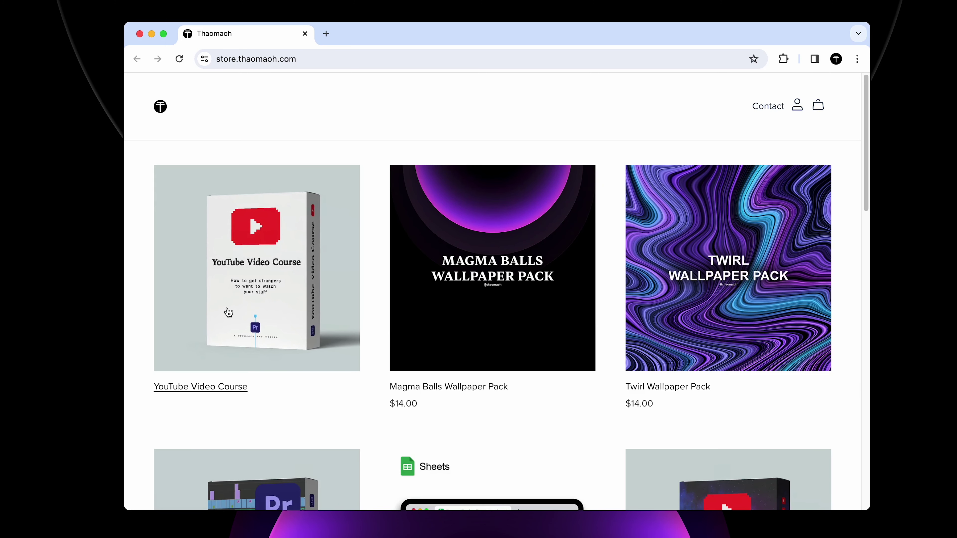
click(226, 310)
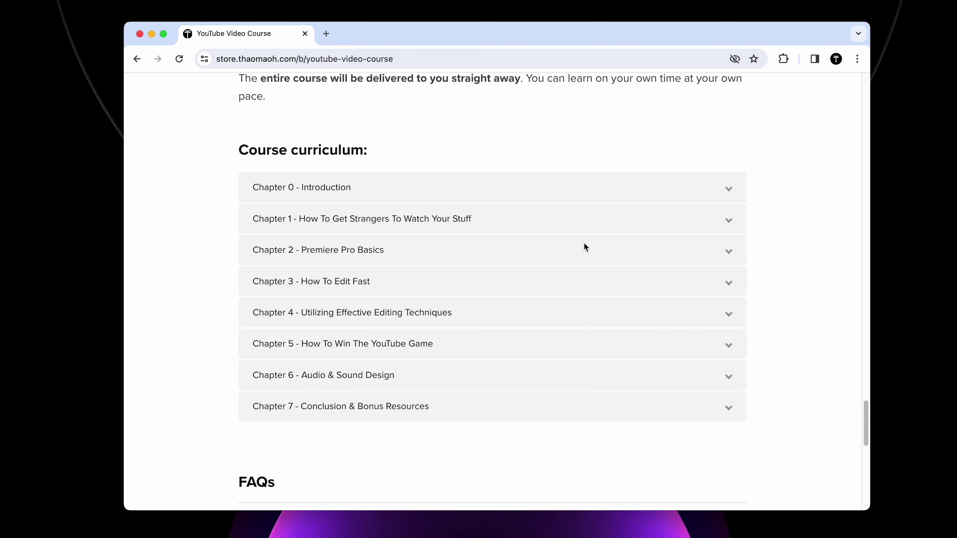
click(557, 224)
click(557, 224)
click(527, 255)
Scroll the curriculum and expand Chapter 5, How To Win The YouTube Game.
scroll(529, 255, down, 5)
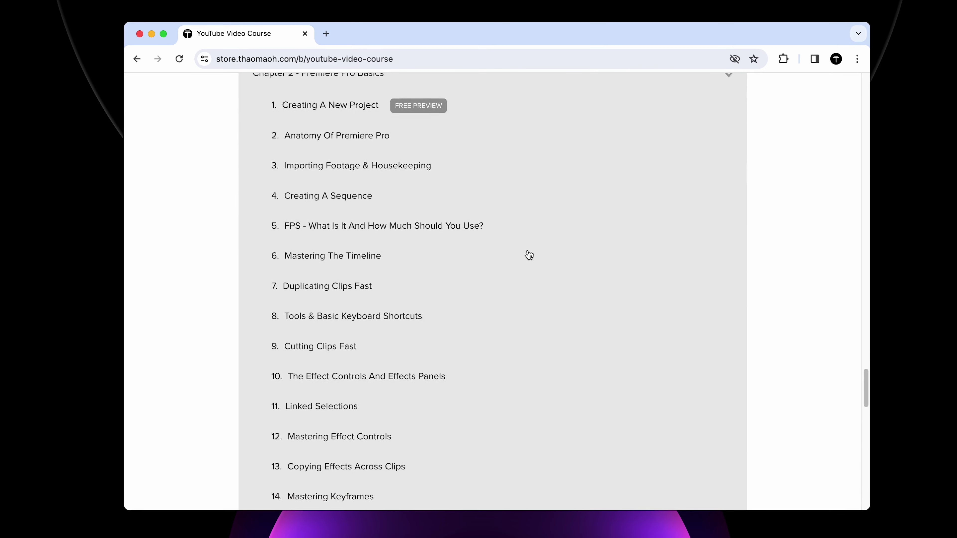
scroll(529, 255, down, 10)
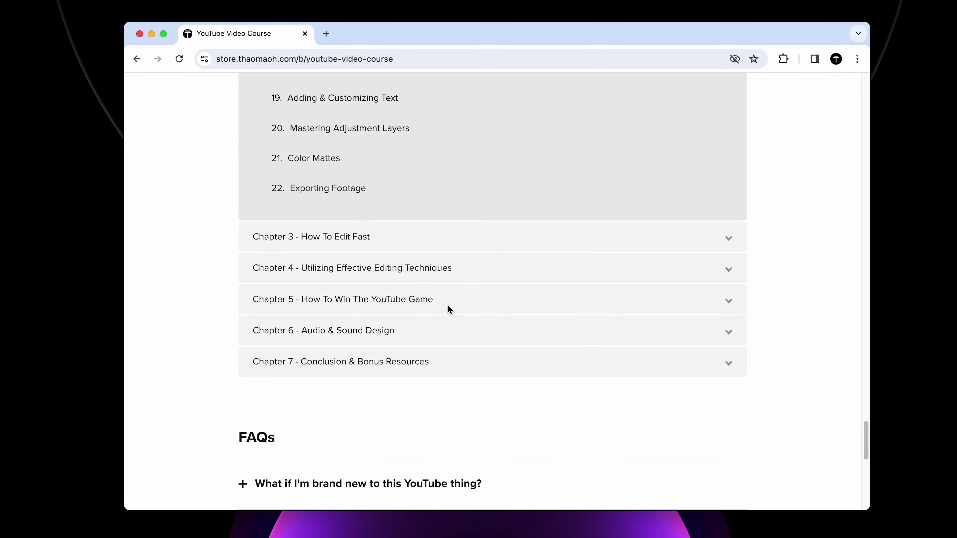
click(433, 303)
scroll(476, 311, down, 10)
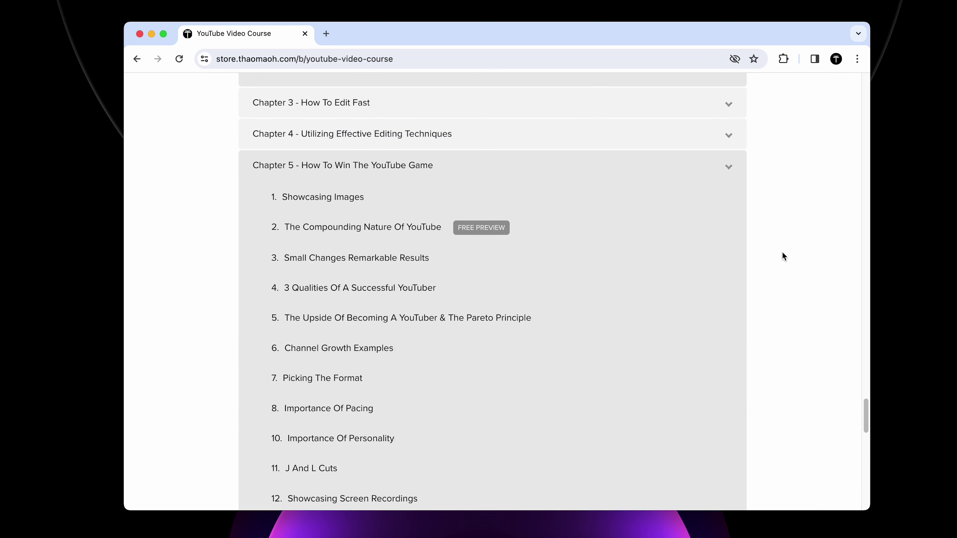
scroll(782, 255, up, 20)
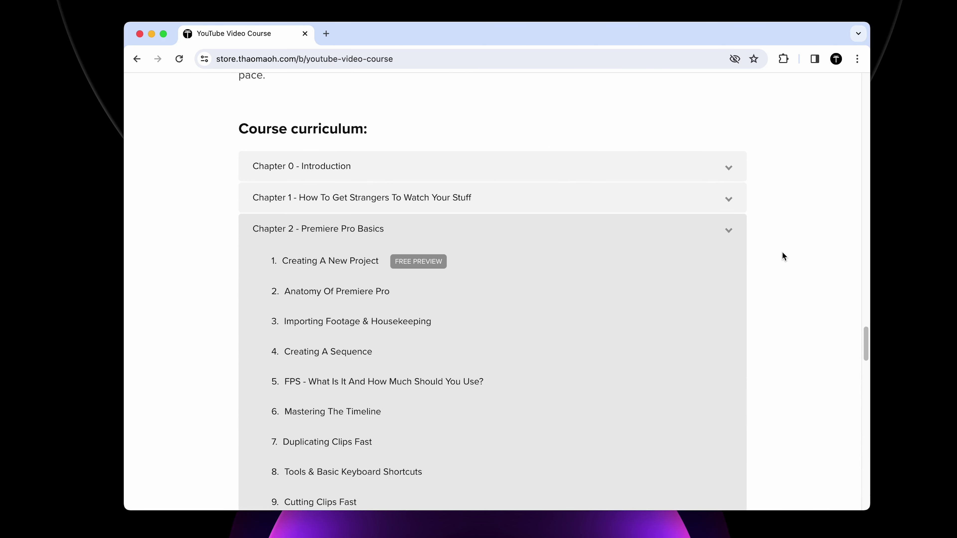